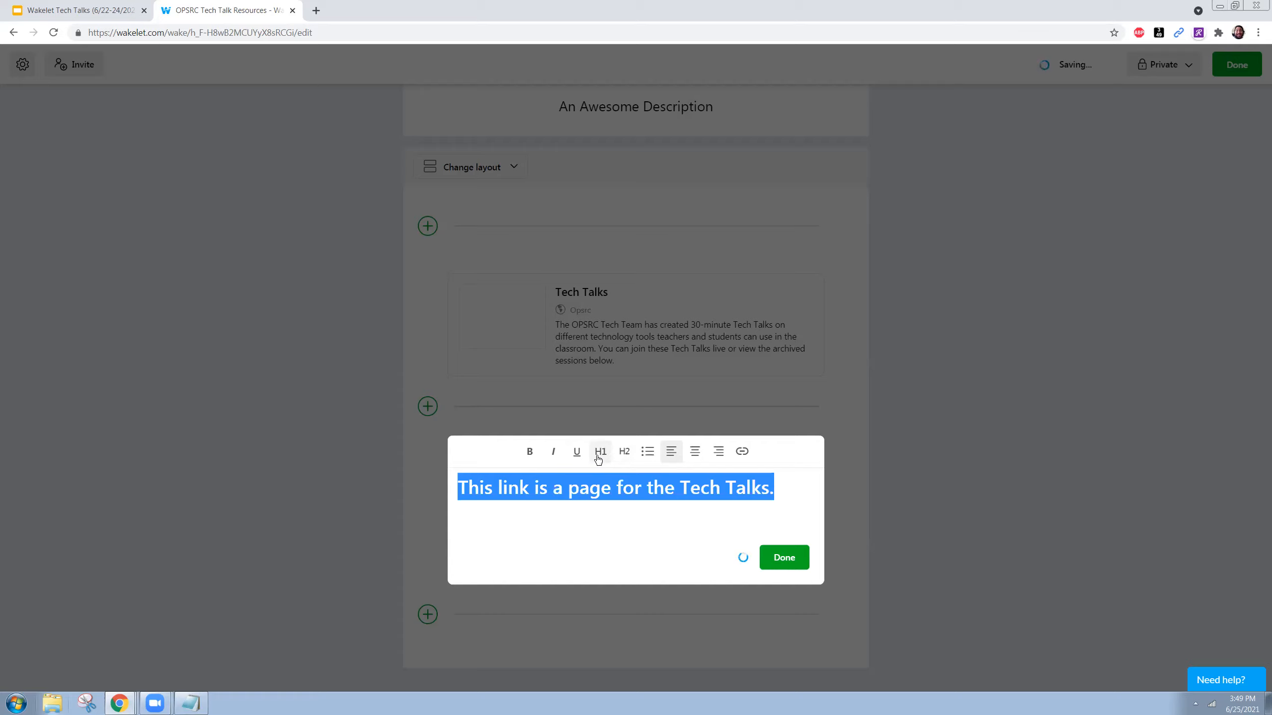
- Finish the 'This link is a page for the Tech Talks.' note and drag it above the Tech Talks card
click(734, 487)
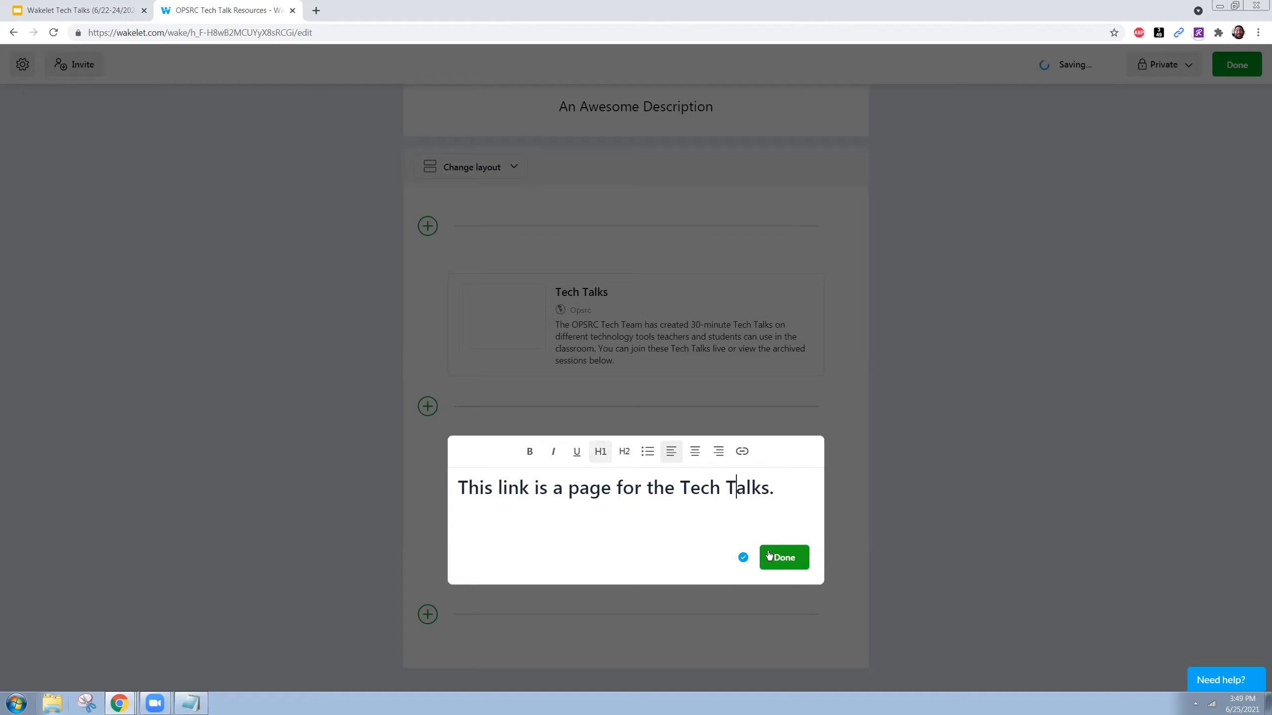
click(788, 558)
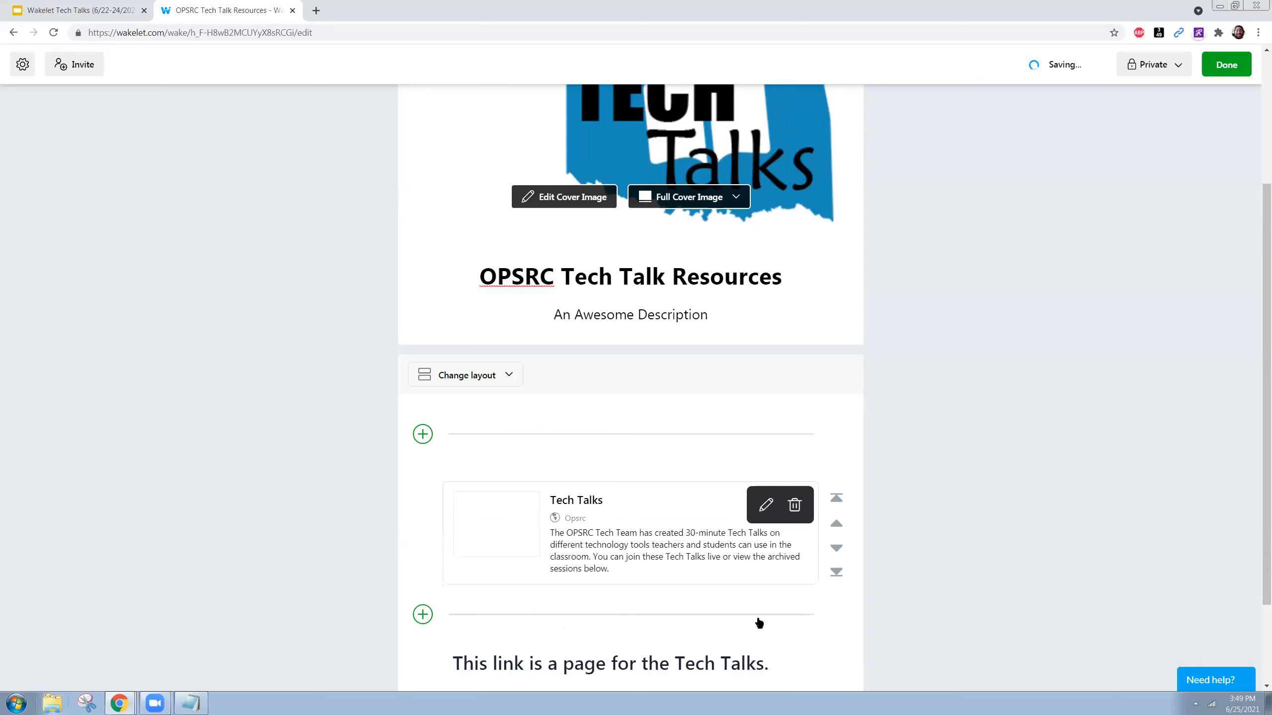
scroll(511, 580, down, 1)
mouse_move(762, 607)
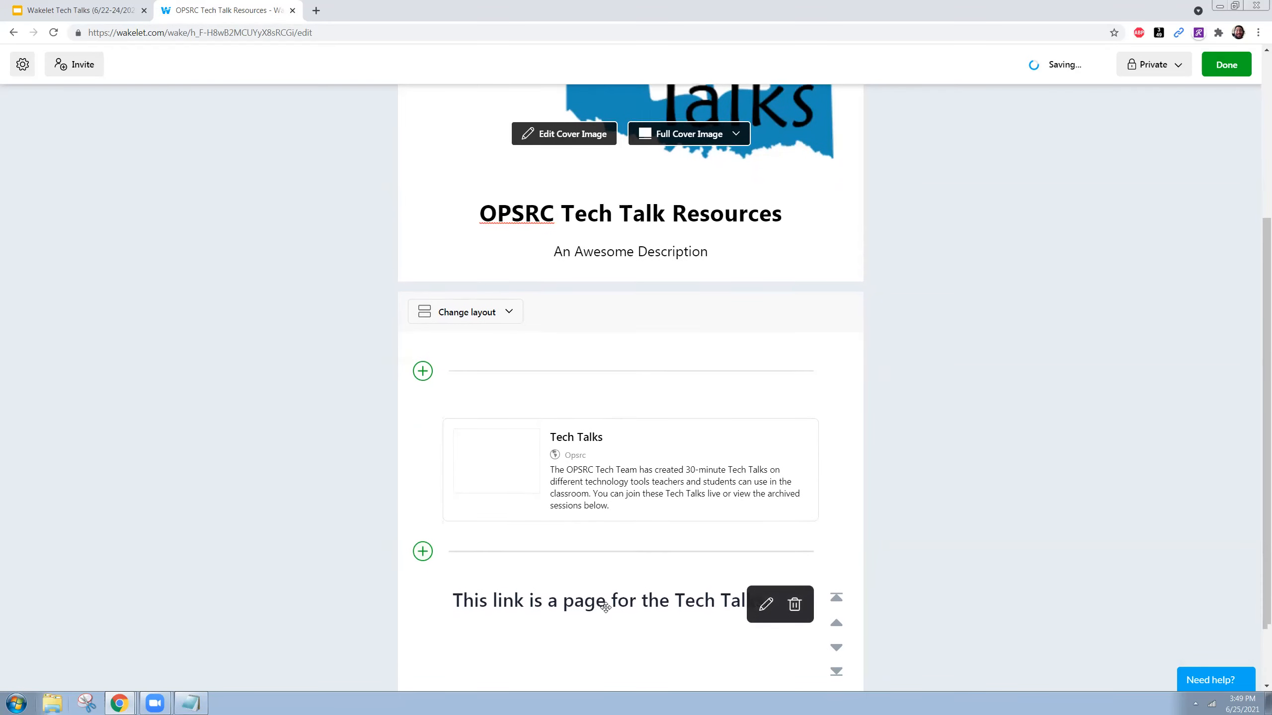
scroll(545, 542, down, 1)
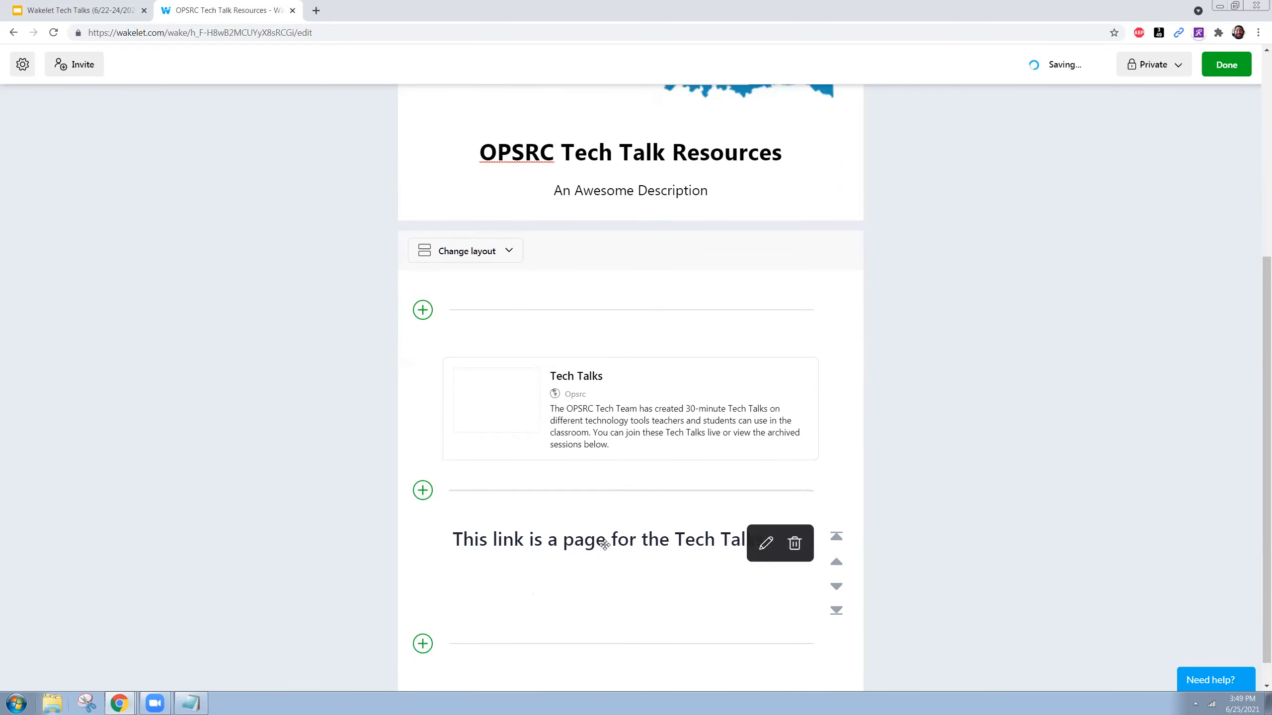
drag(624, 524, 605, 306)
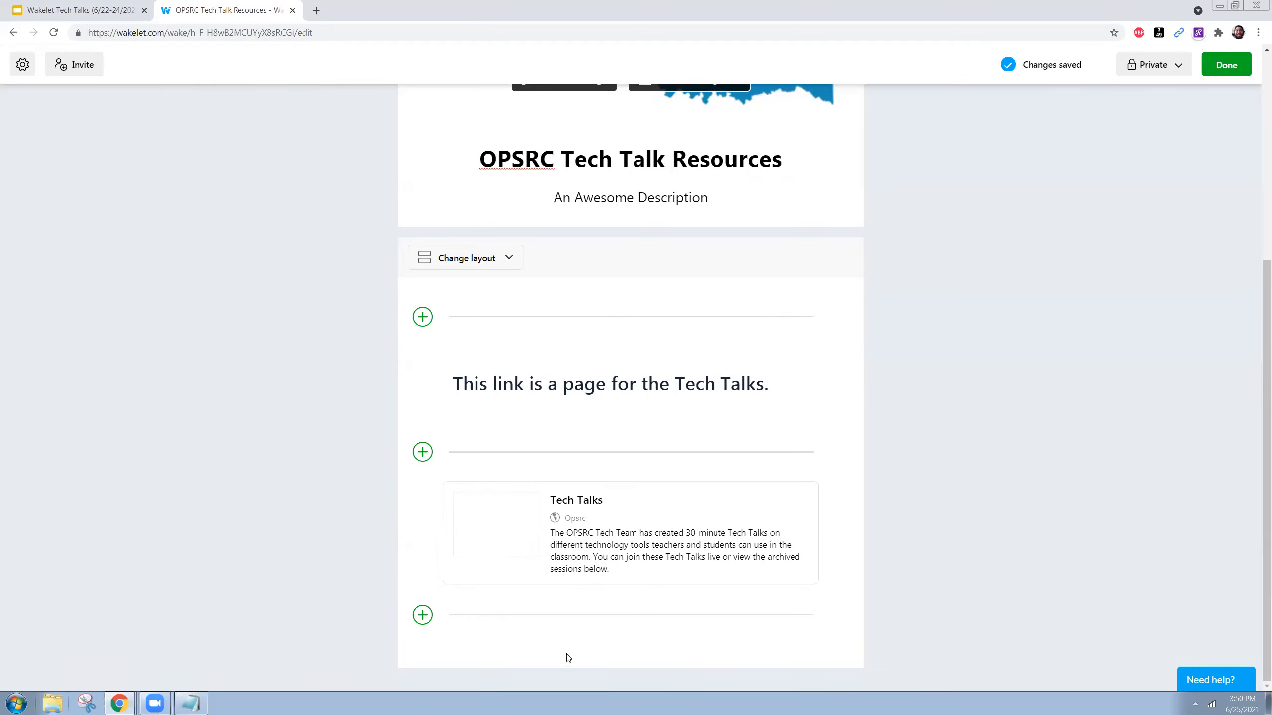
- Add the wide-eyed black dog GIF from a GIPHY search for 'dog' at the collection's end
click(423, 615)
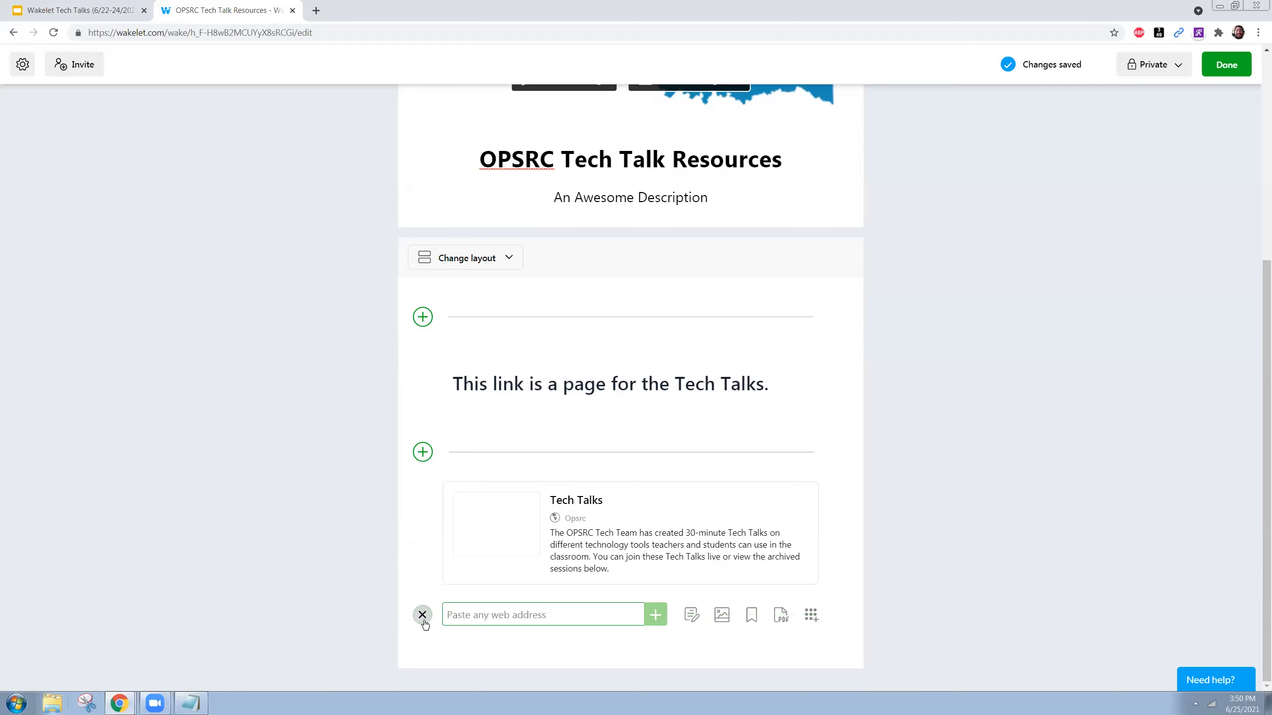
click(722, 615)
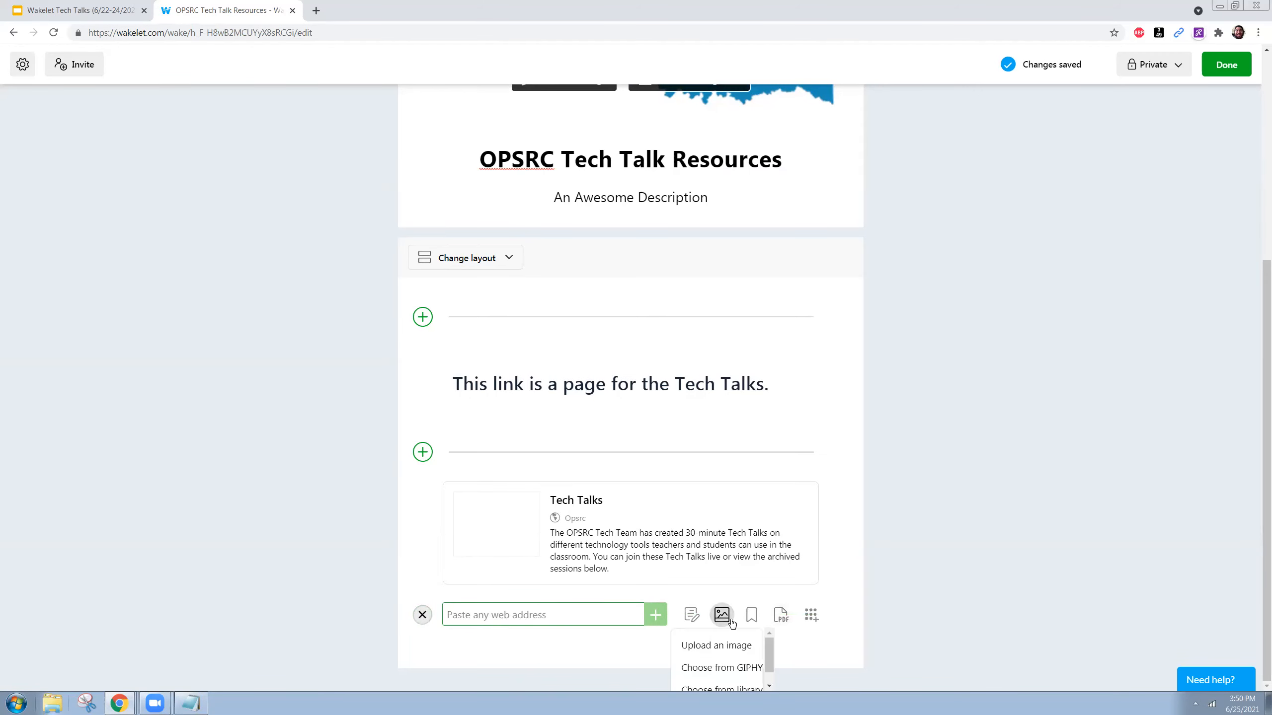
click(746, 676)
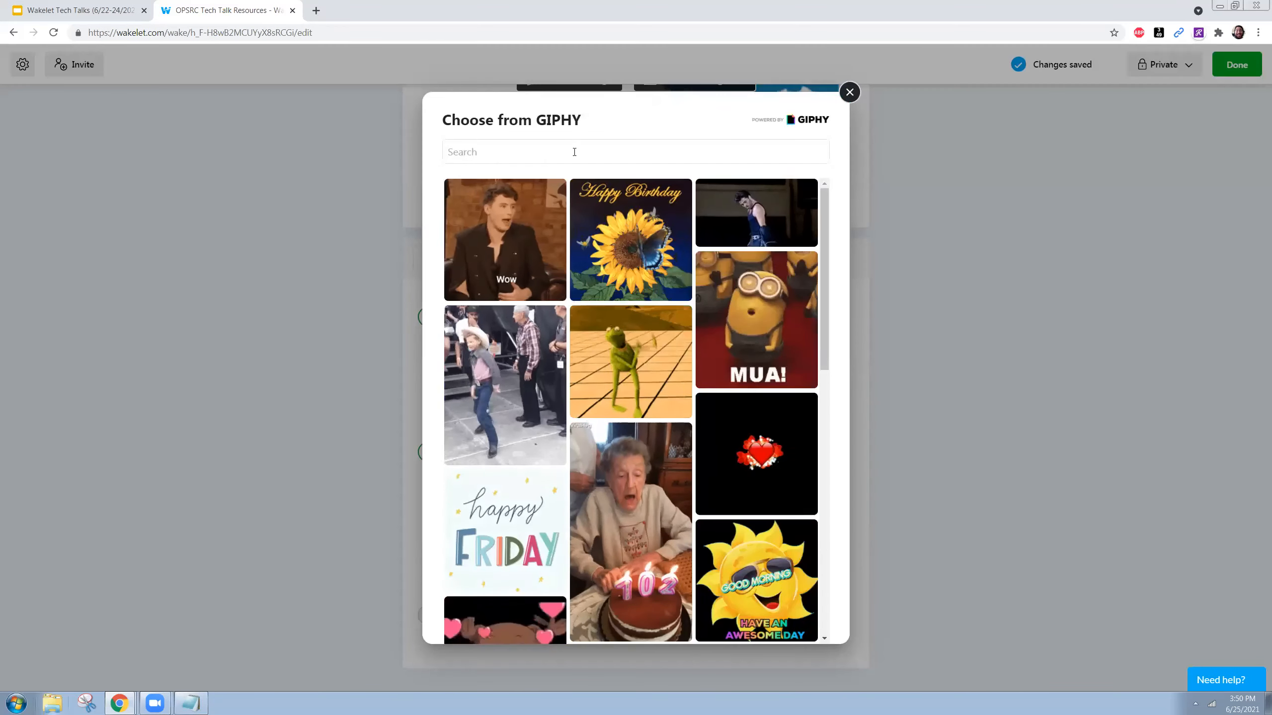
text(dog)
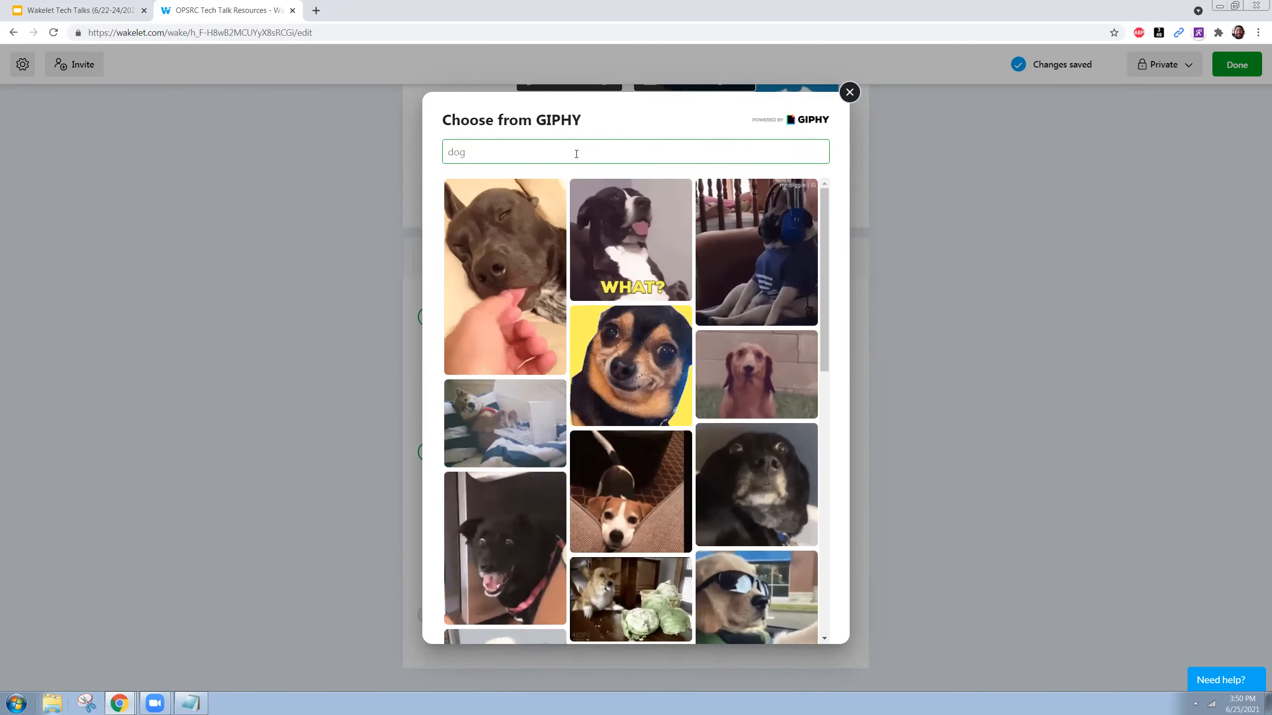
click(772, 491)
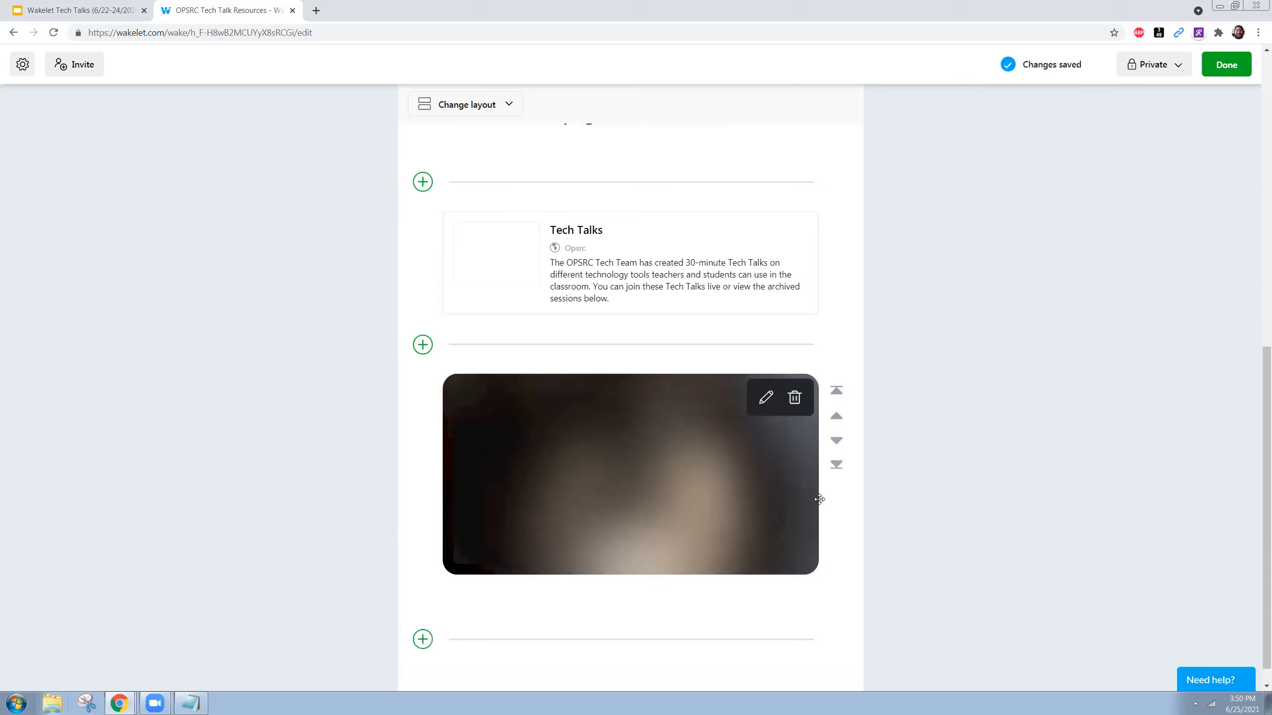
scroll(811, 620, down, 1)
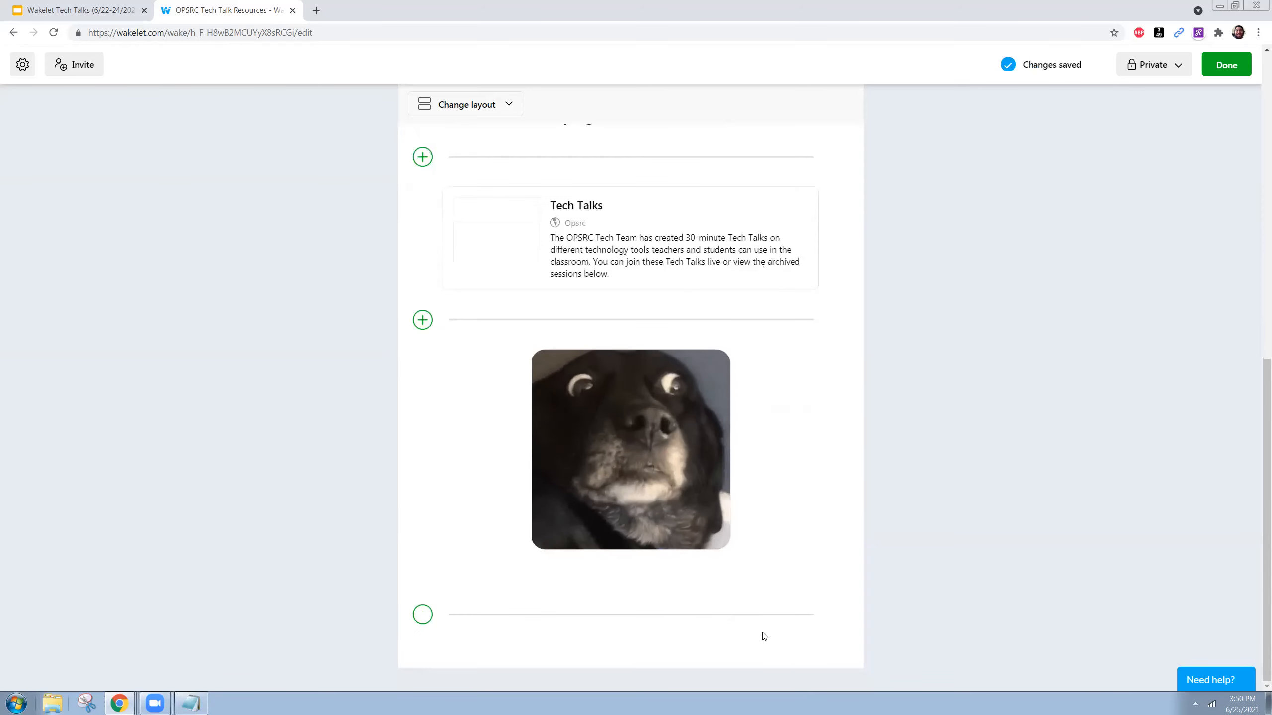
click(422, 615)
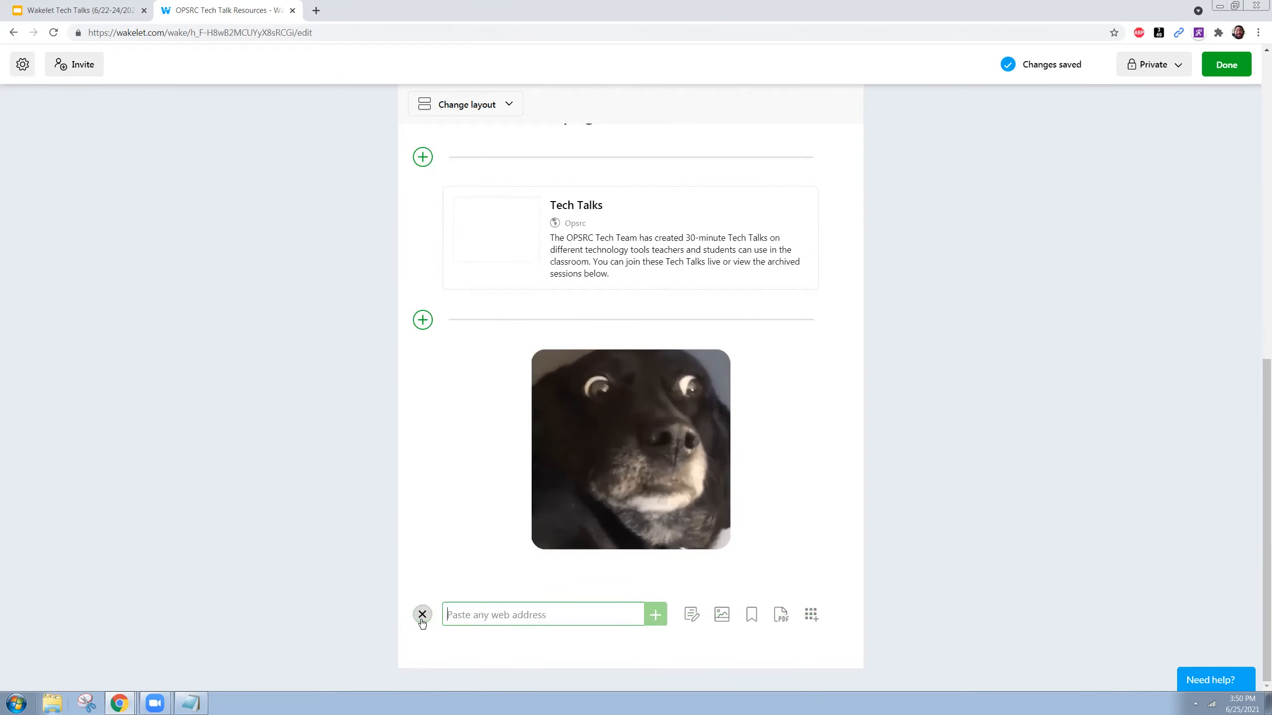
click(750, 615)
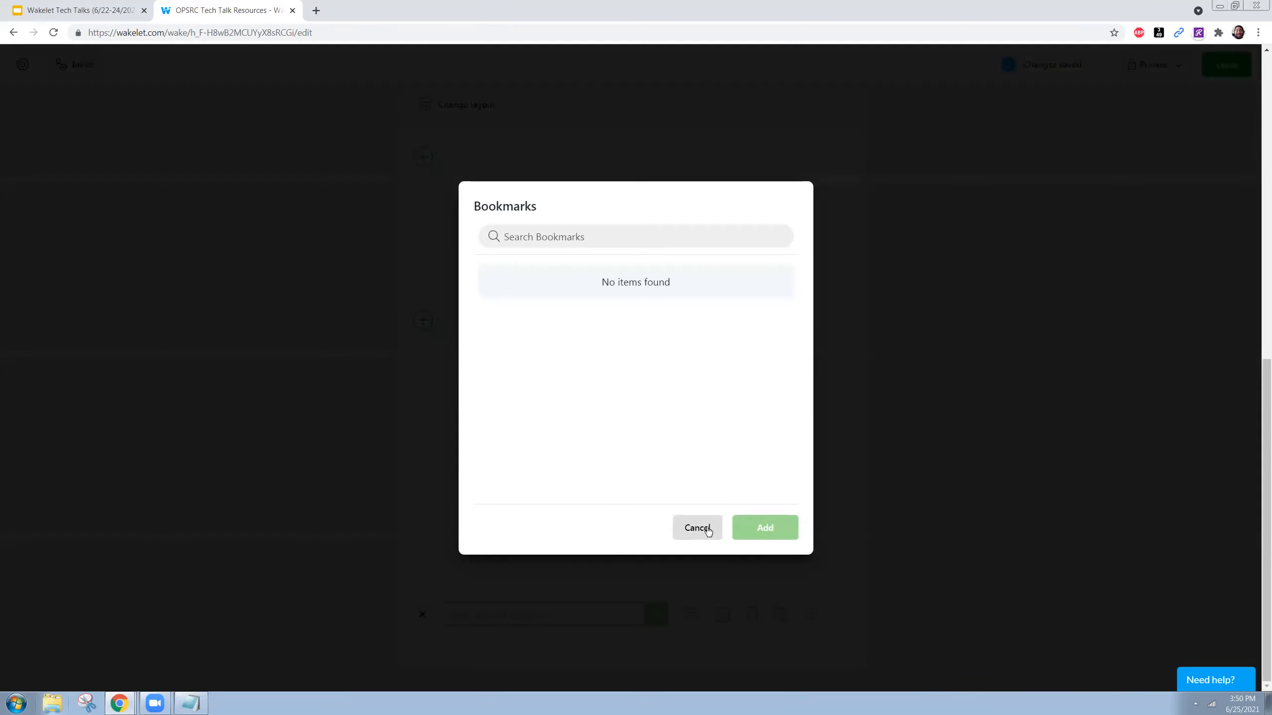
click(1218, 33)
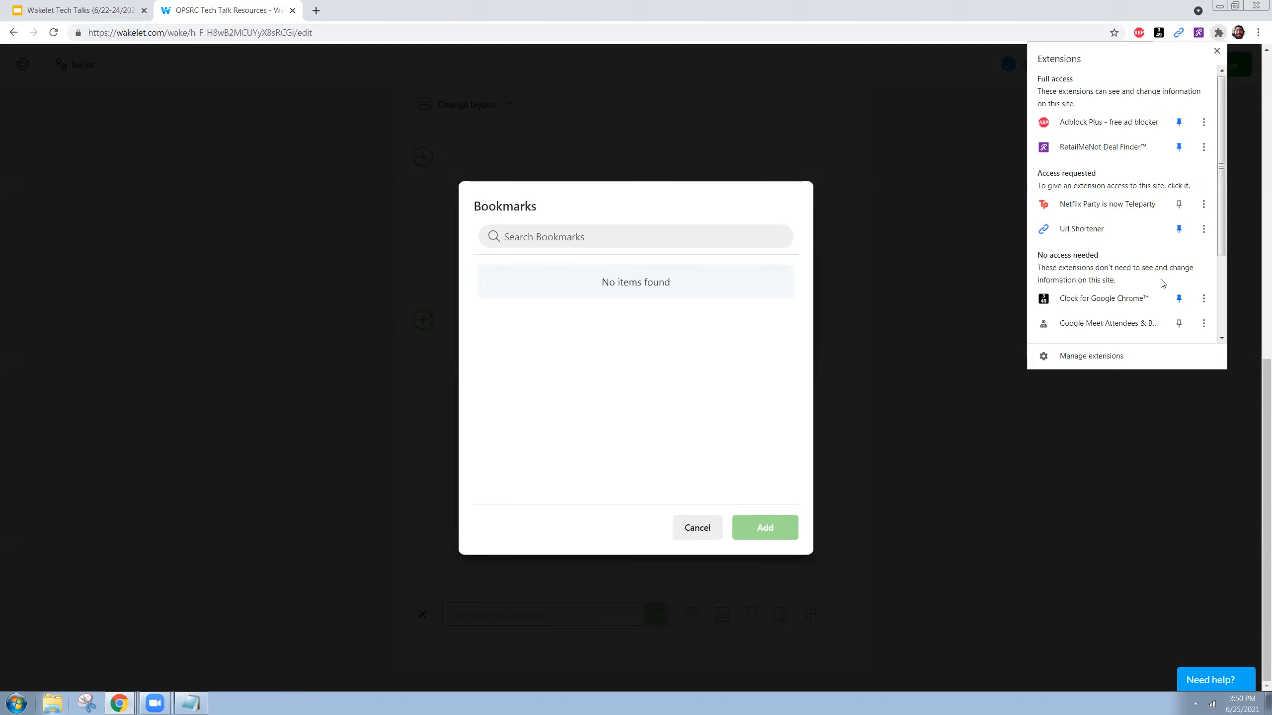
scroll(1150, 307, down, 3)
click(950, 335)
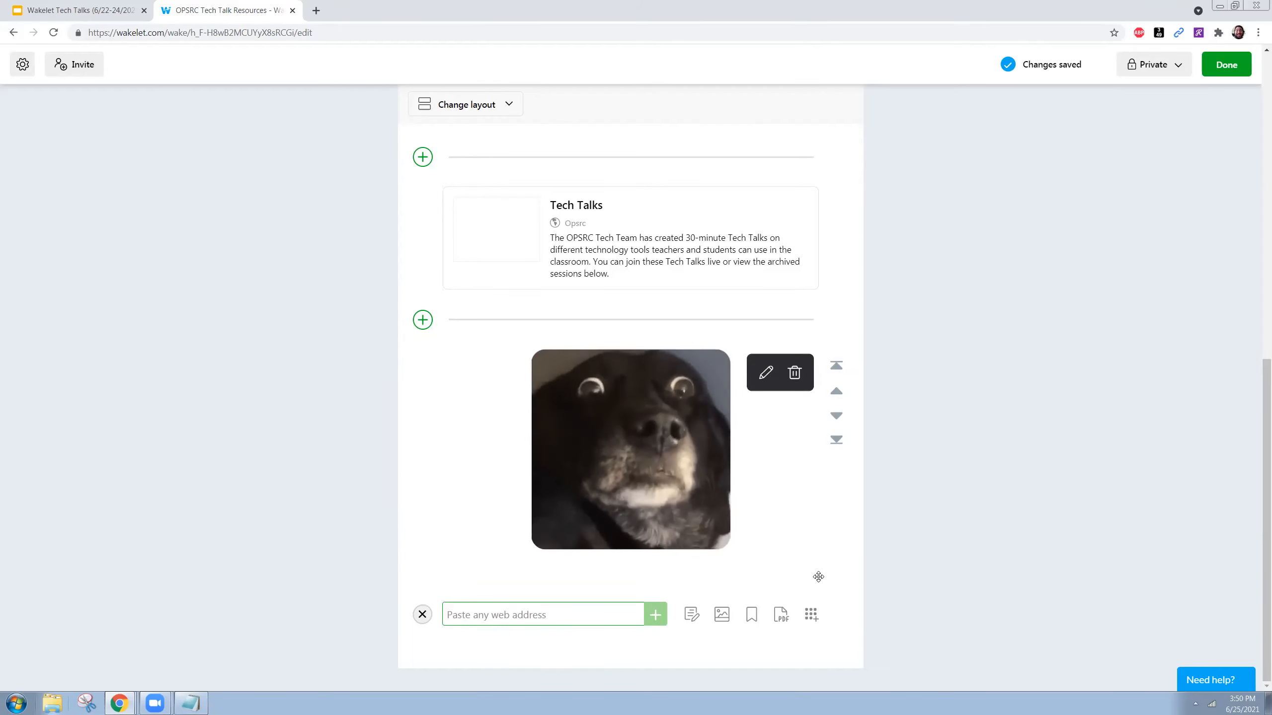
scroll(615, 453, up, 8)
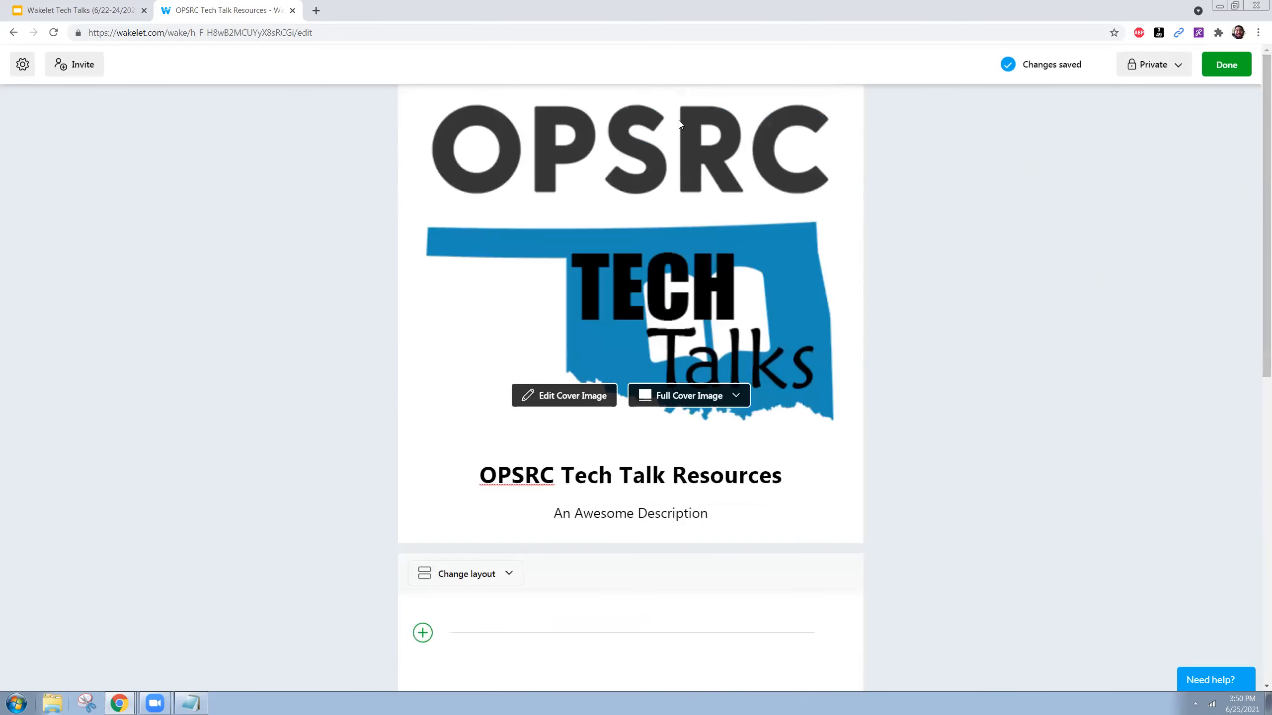
- Finish editing, return to the collections list, and open the Wakelet Chrome extension's Web Store page
click(1225, 70)
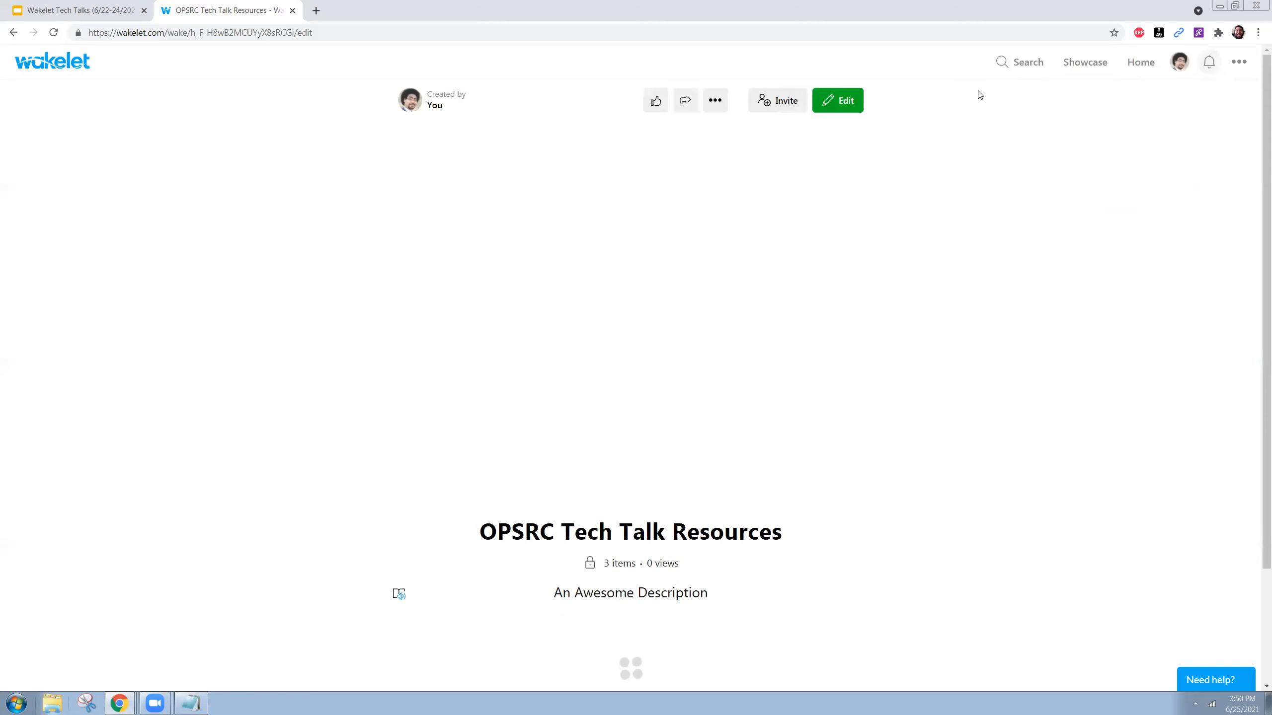
click(1139, 63)
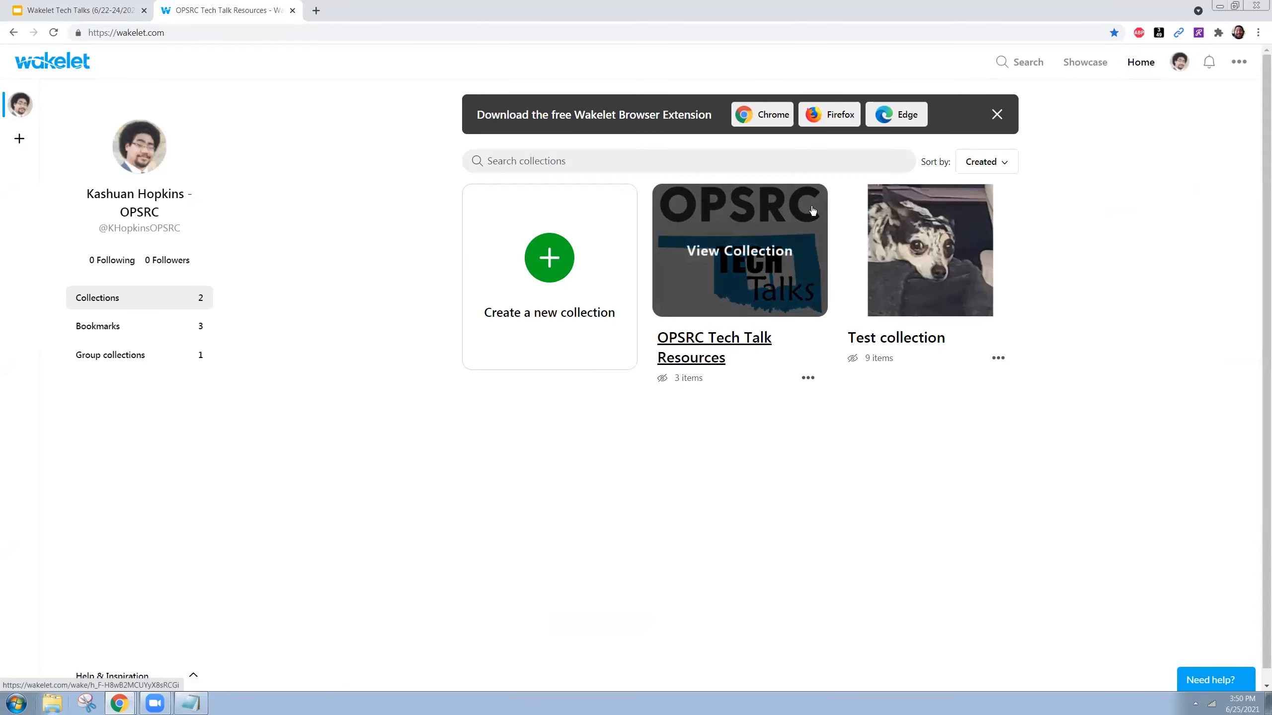
drag(715, 115, 491, 115)
click(473, 116)
drag(715, 115, 485, 111)
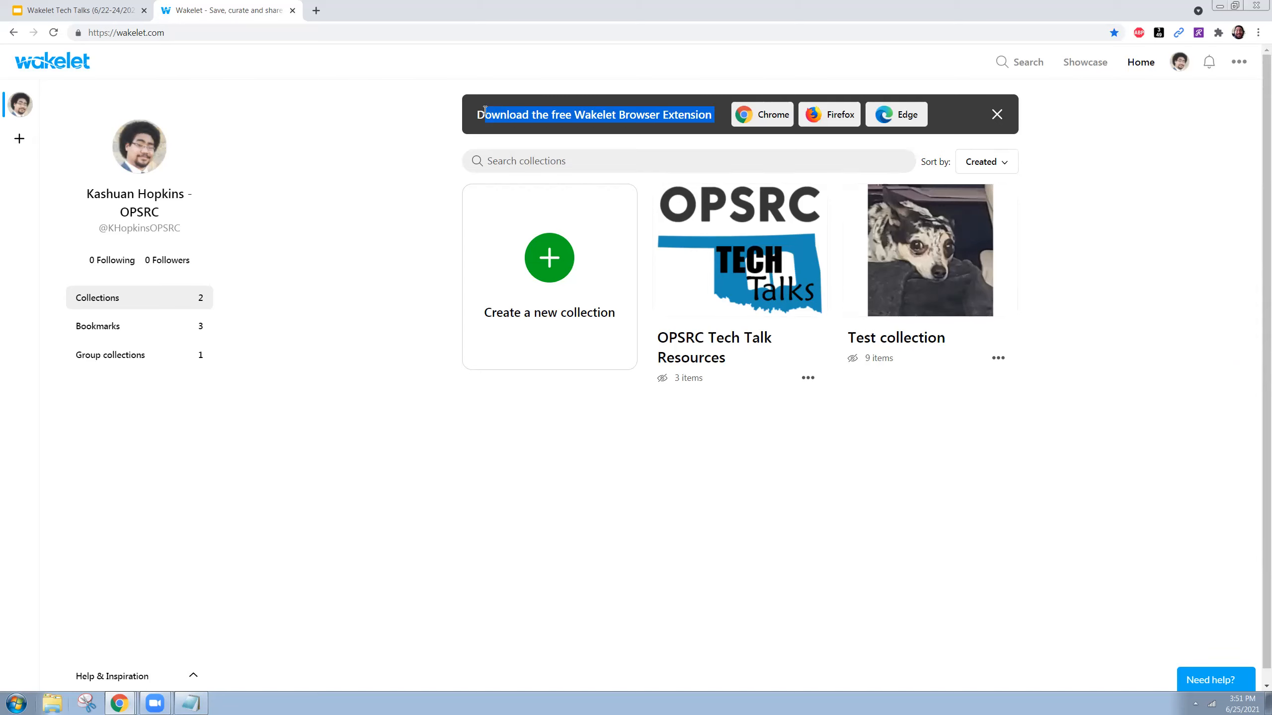
click(780, 115)
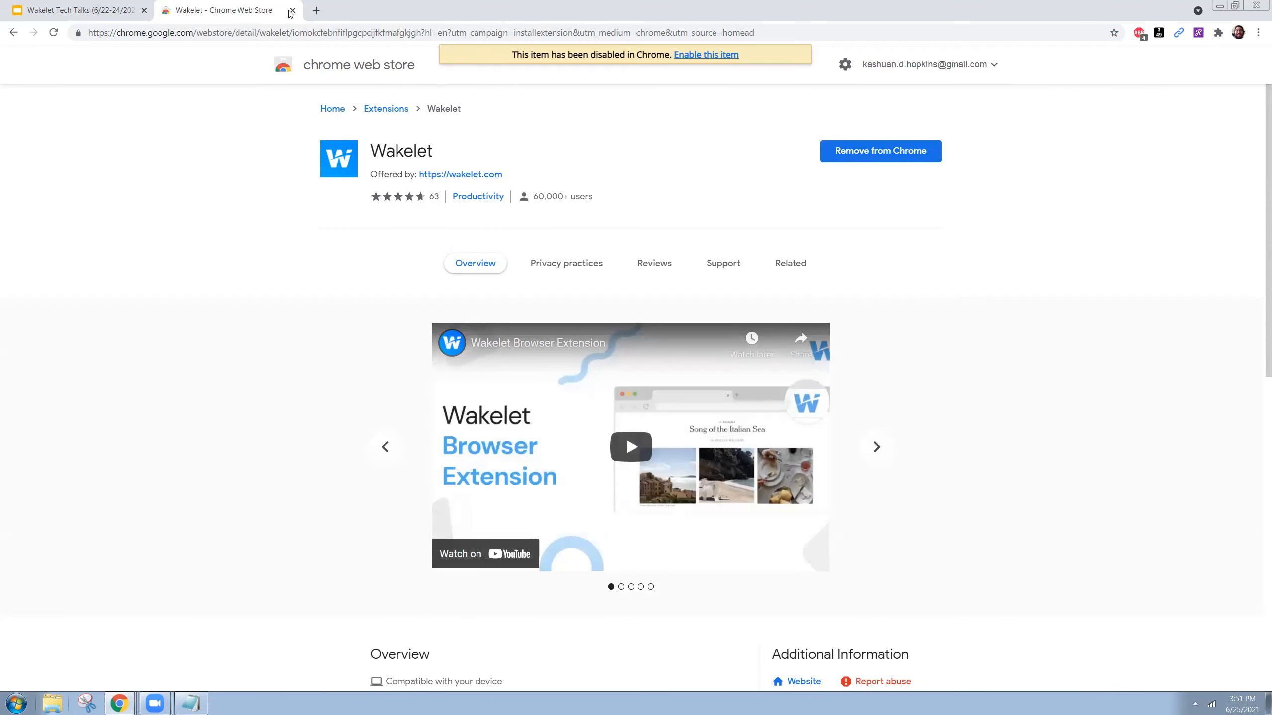
- Turn on the Wakelet extension in Chrome's Manage extensions page, filtered by 'wak'
click(1220, 33)
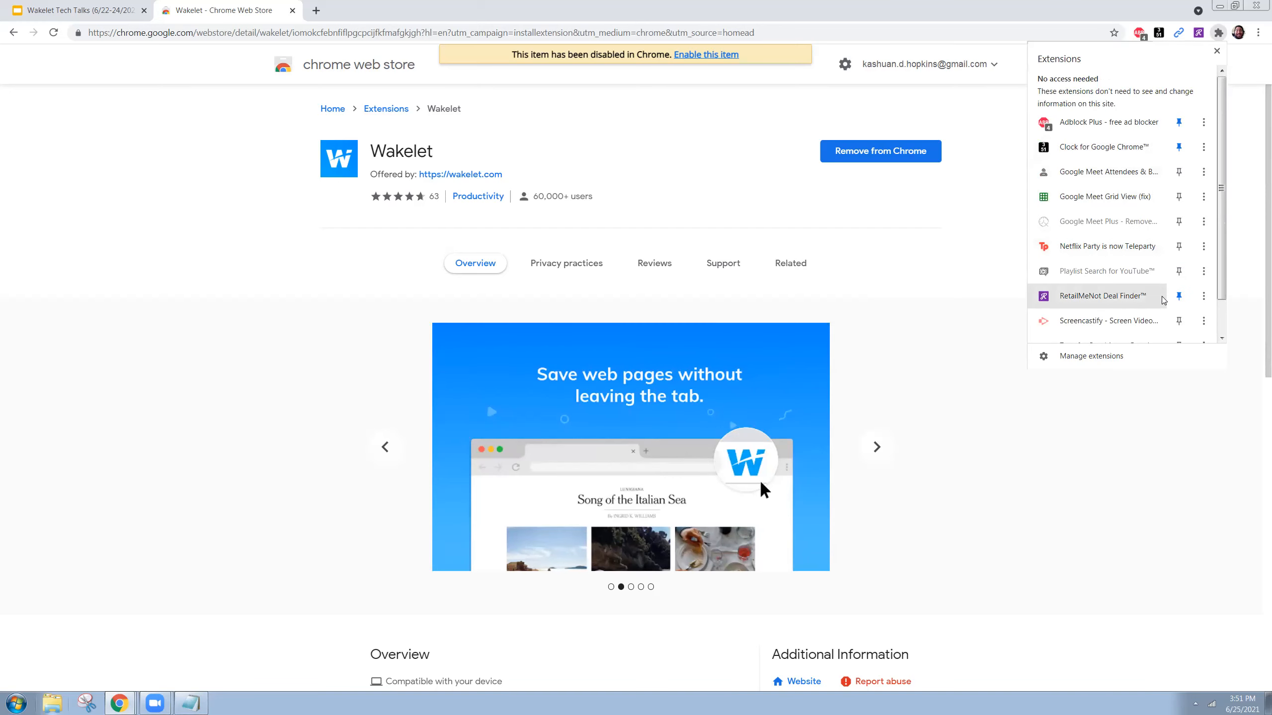
scroll(1117, 301, down, 1)
click(1110, 356)
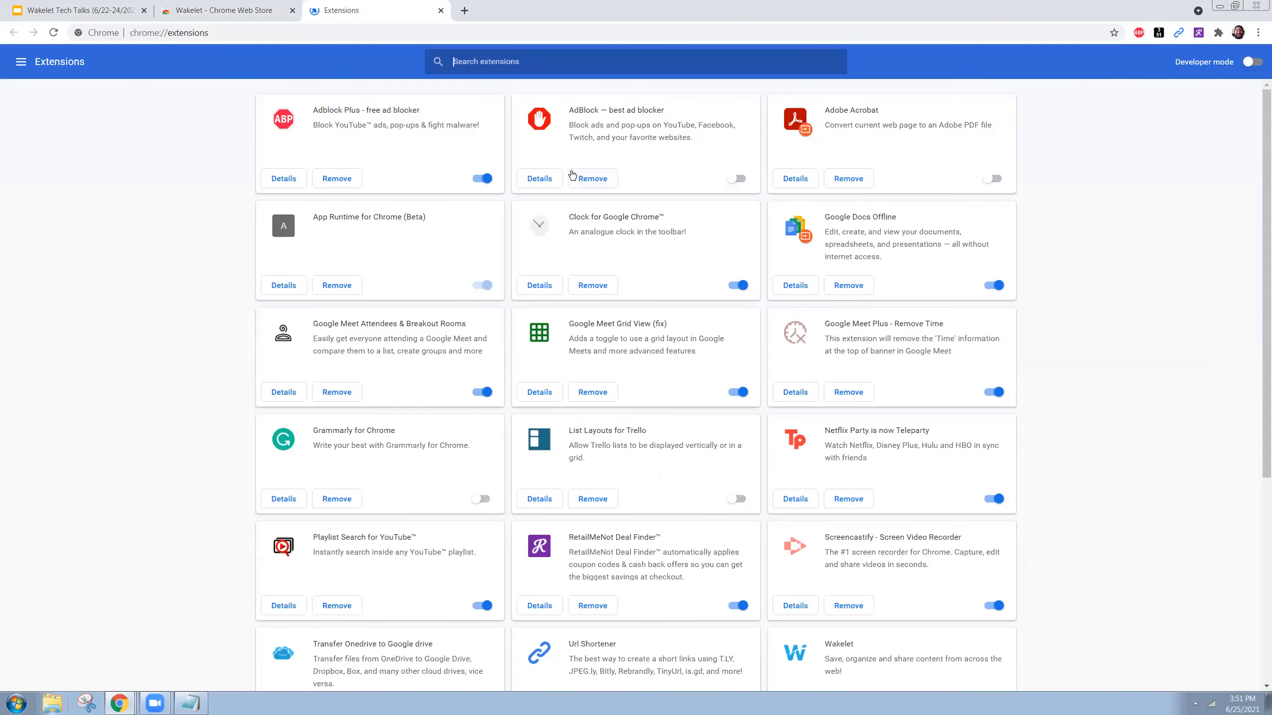
text(wak)
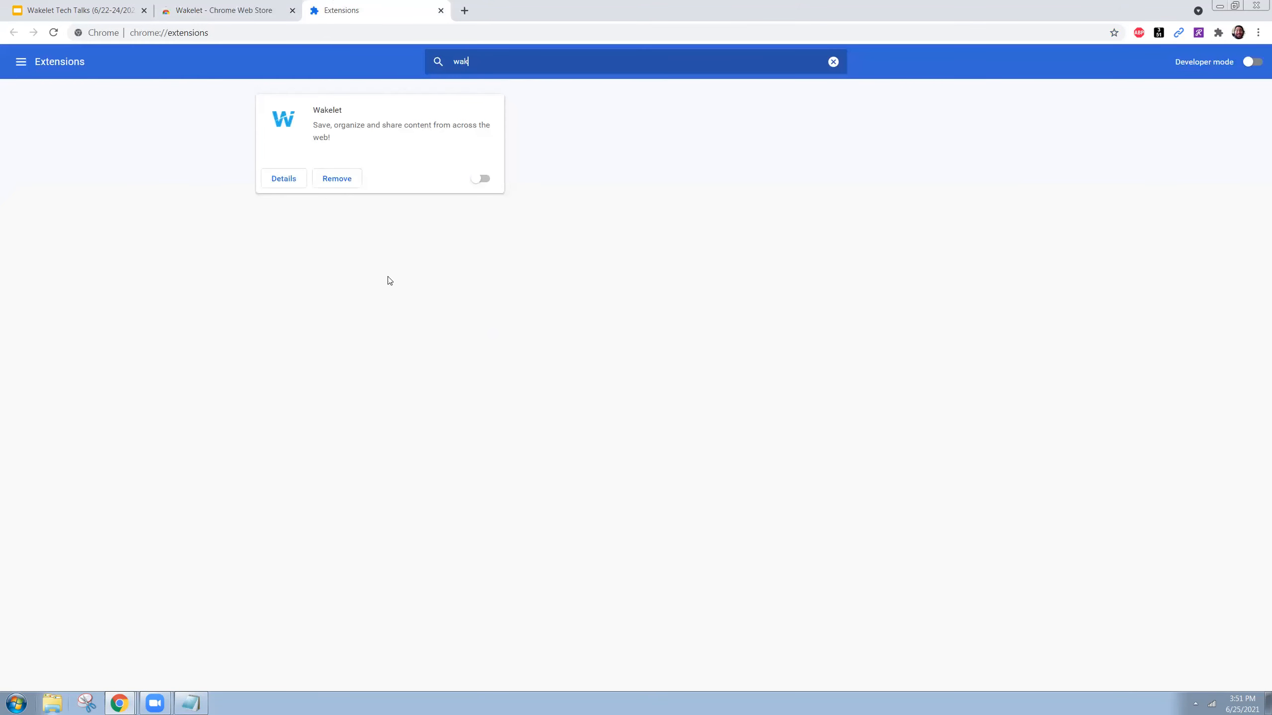
click(482, 179)
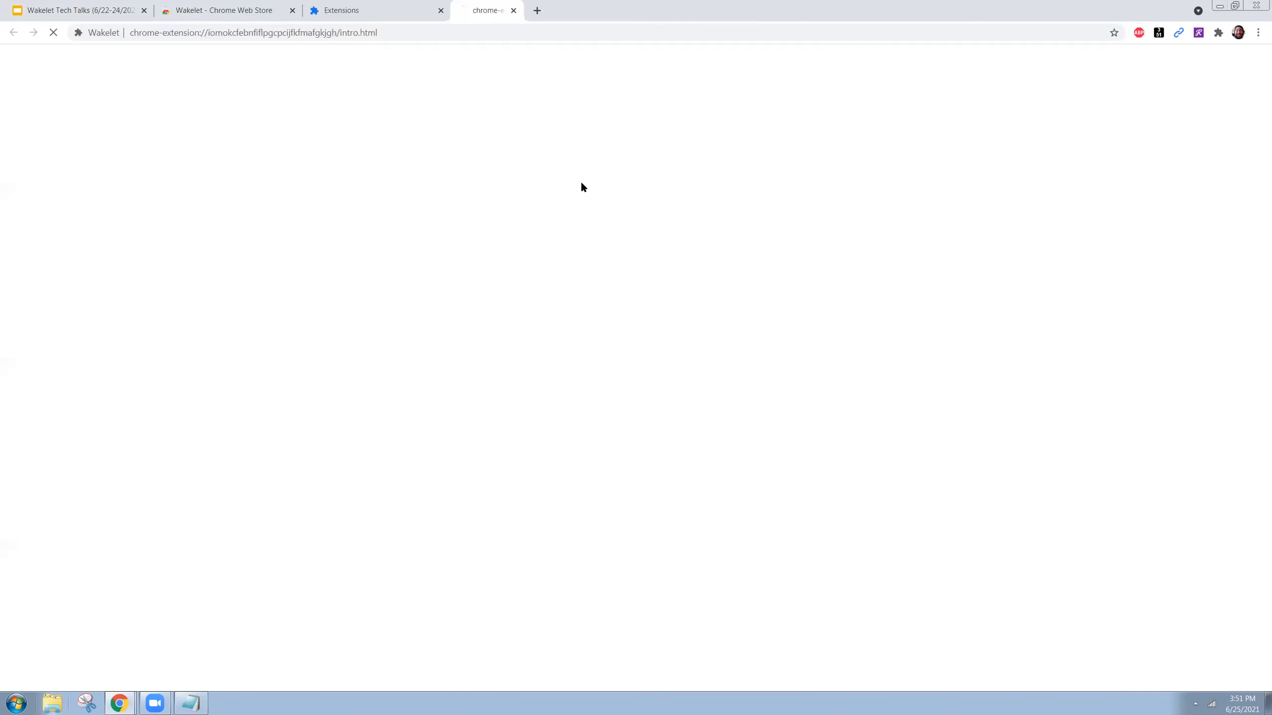
- Pin the Wakelet extension to the toolbar and go to the opsrc.net homepage
click(1219, 33)
click(1179, 110)
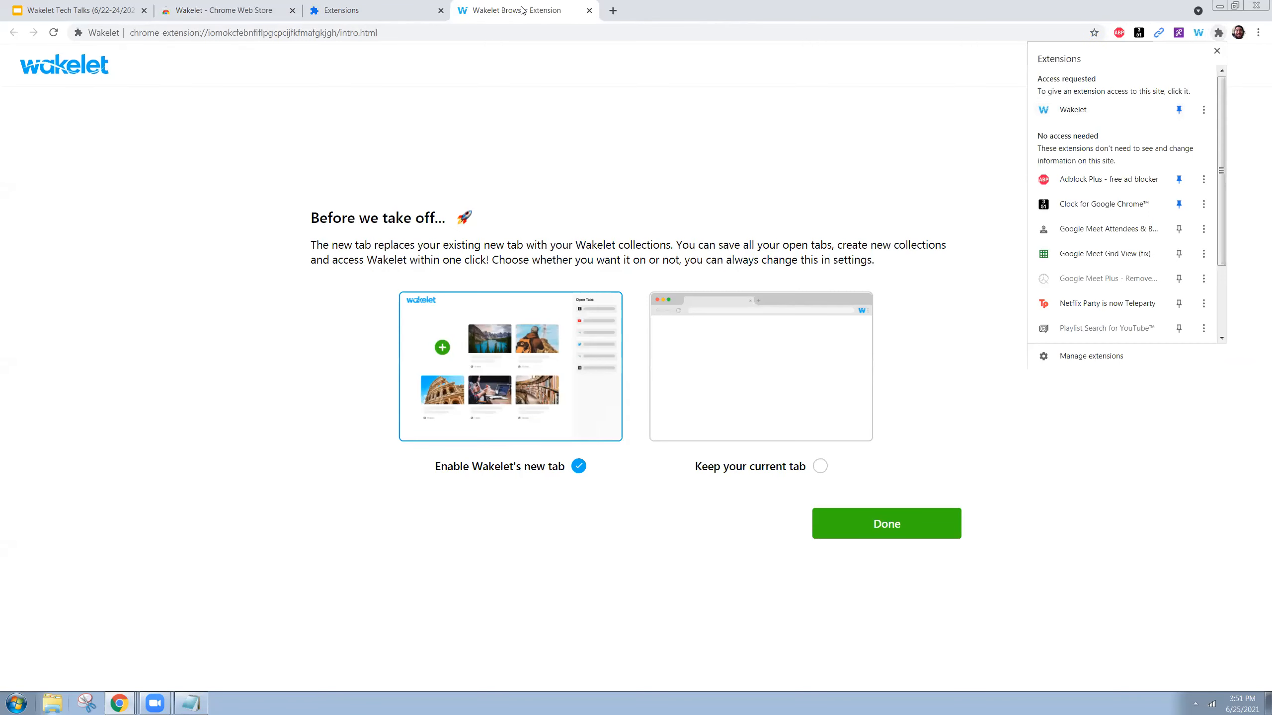
click(555, 34)
text(opsrc.)
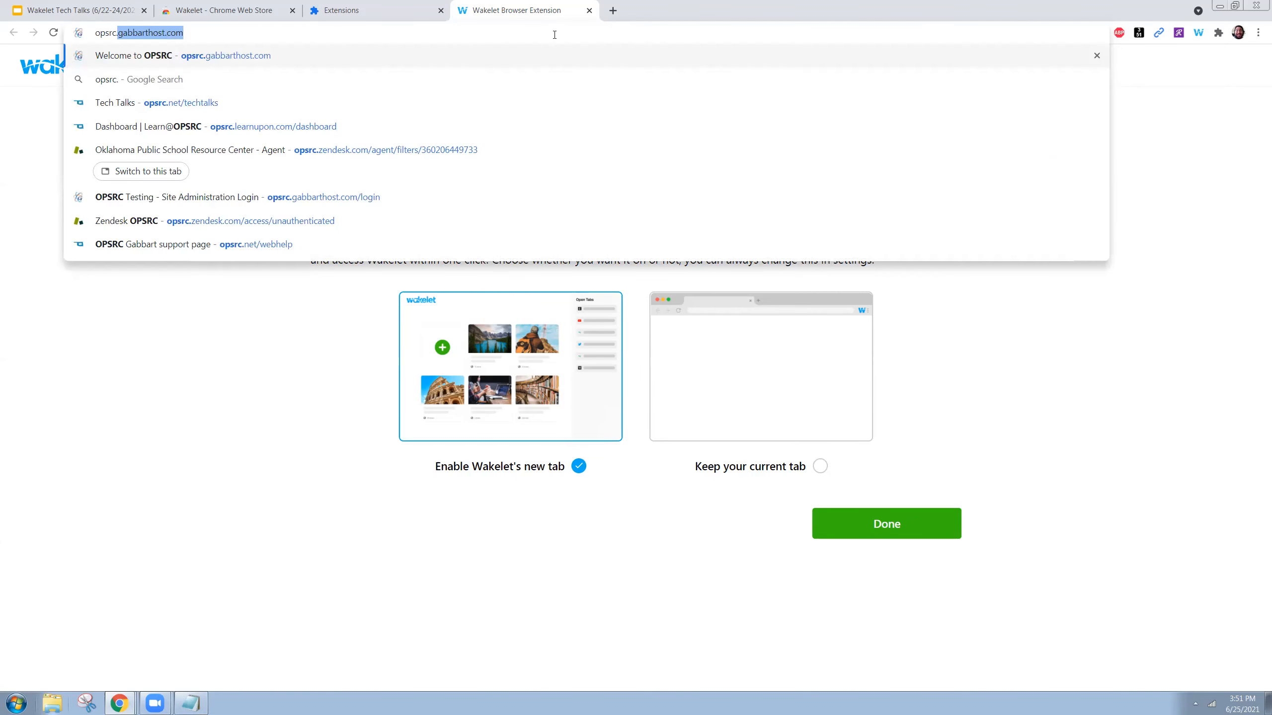
key(BackSpace)
text(net)
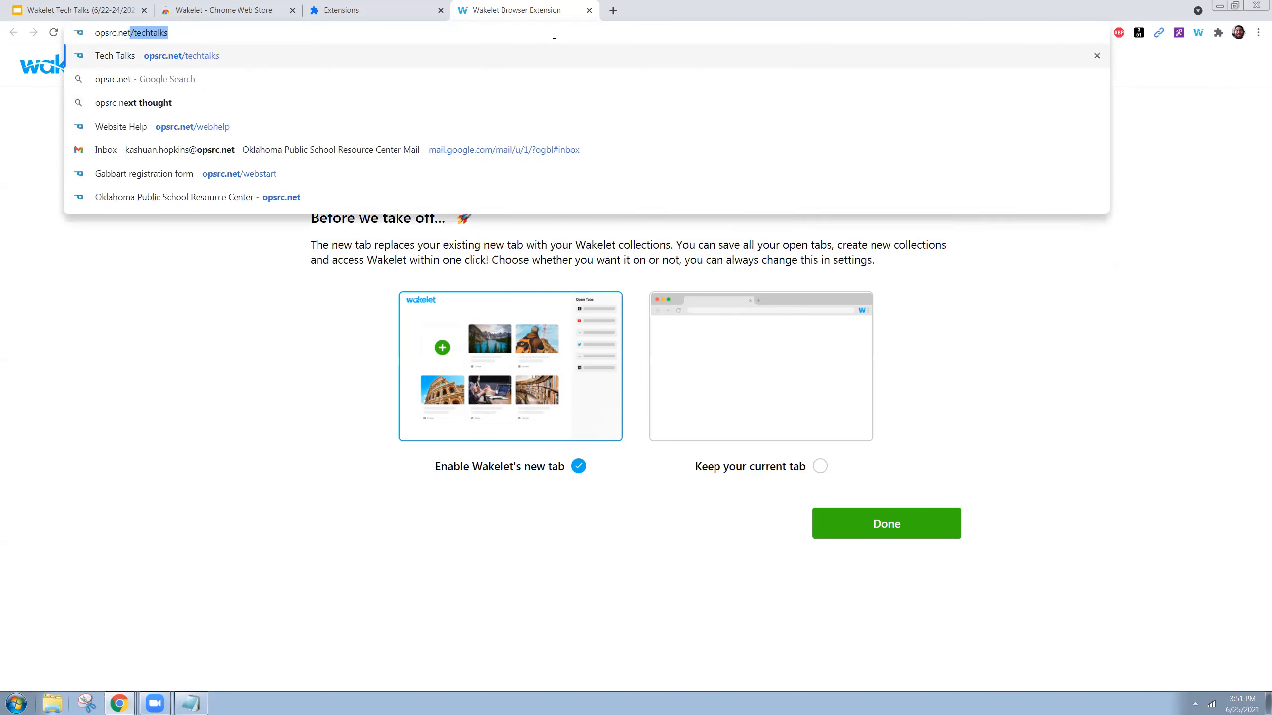
key(Delete)
key(Return)
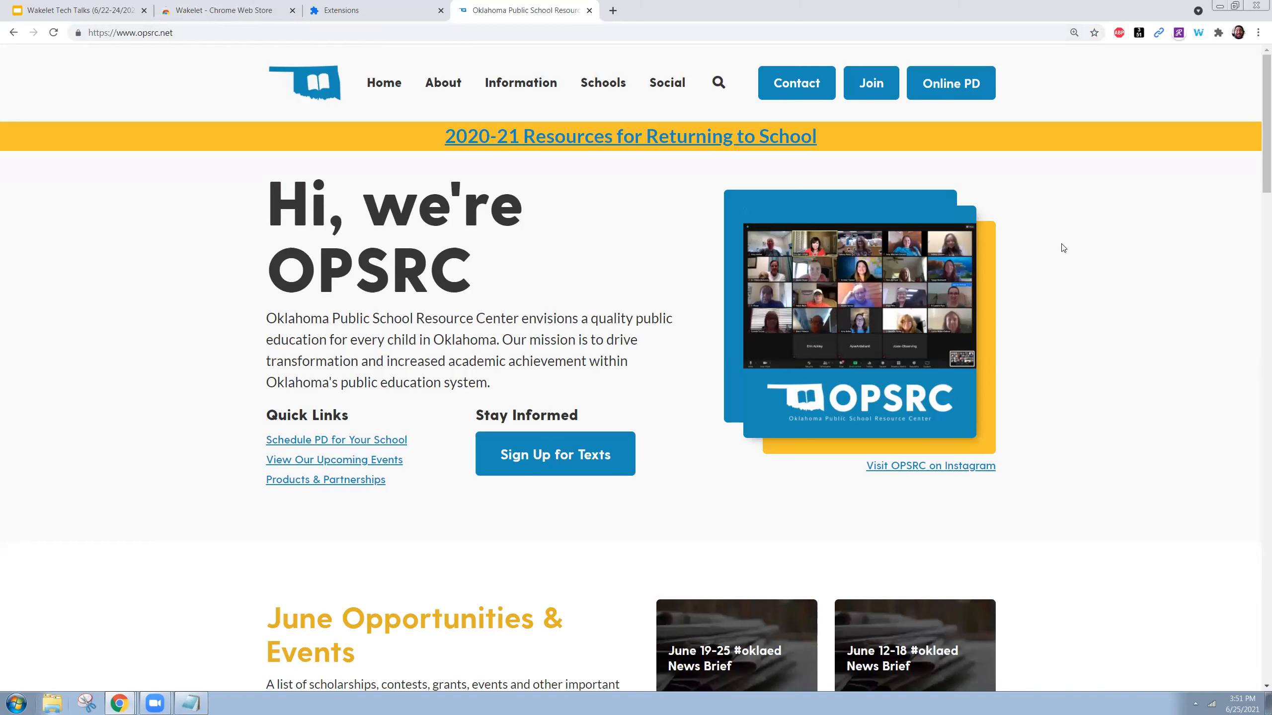
- Save the opsrc.net homepage to OPSRC Tech Talk Resources with the Wakelet extension
click(1200, 39)
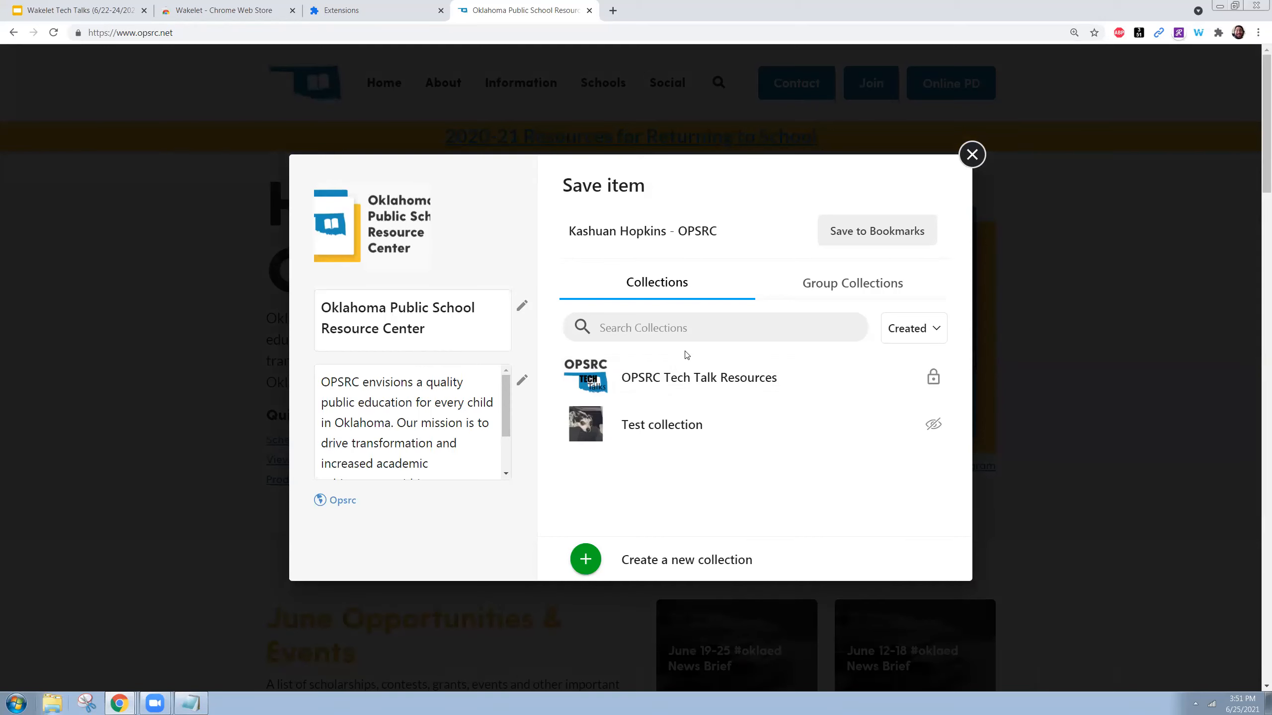
mouse_move(696, 372)
click(916, 378)
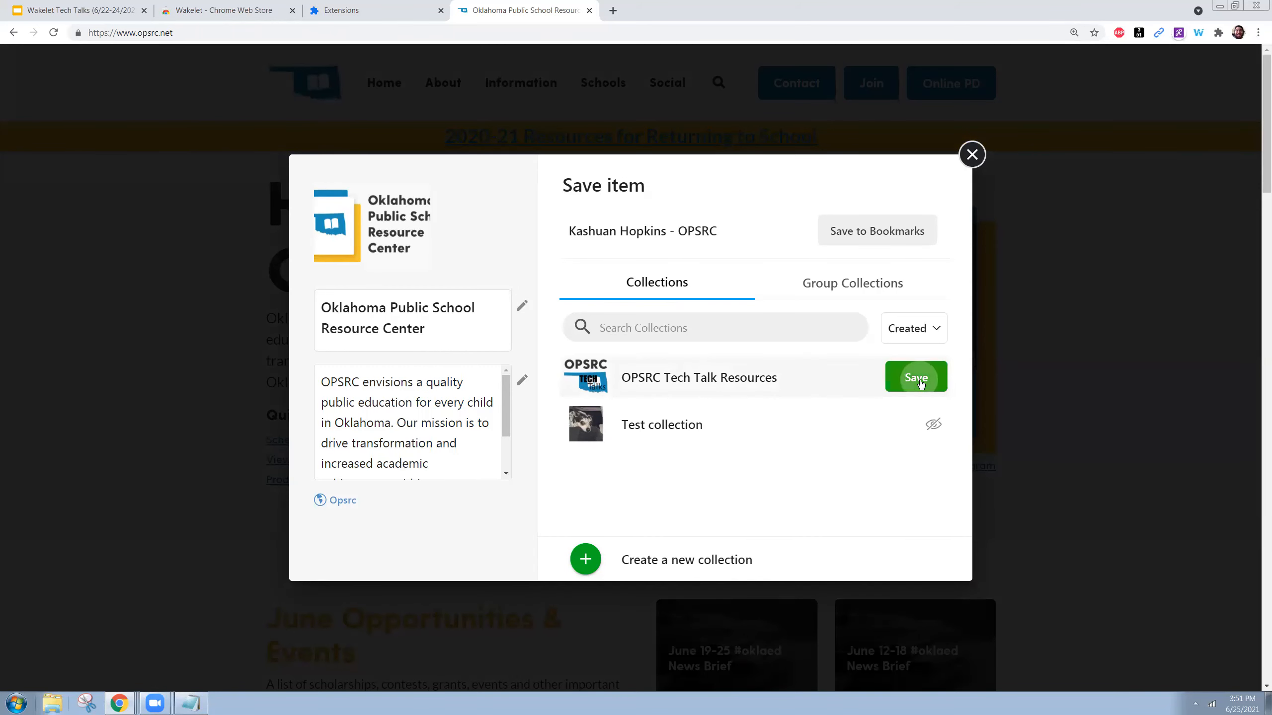
click(224, 10)
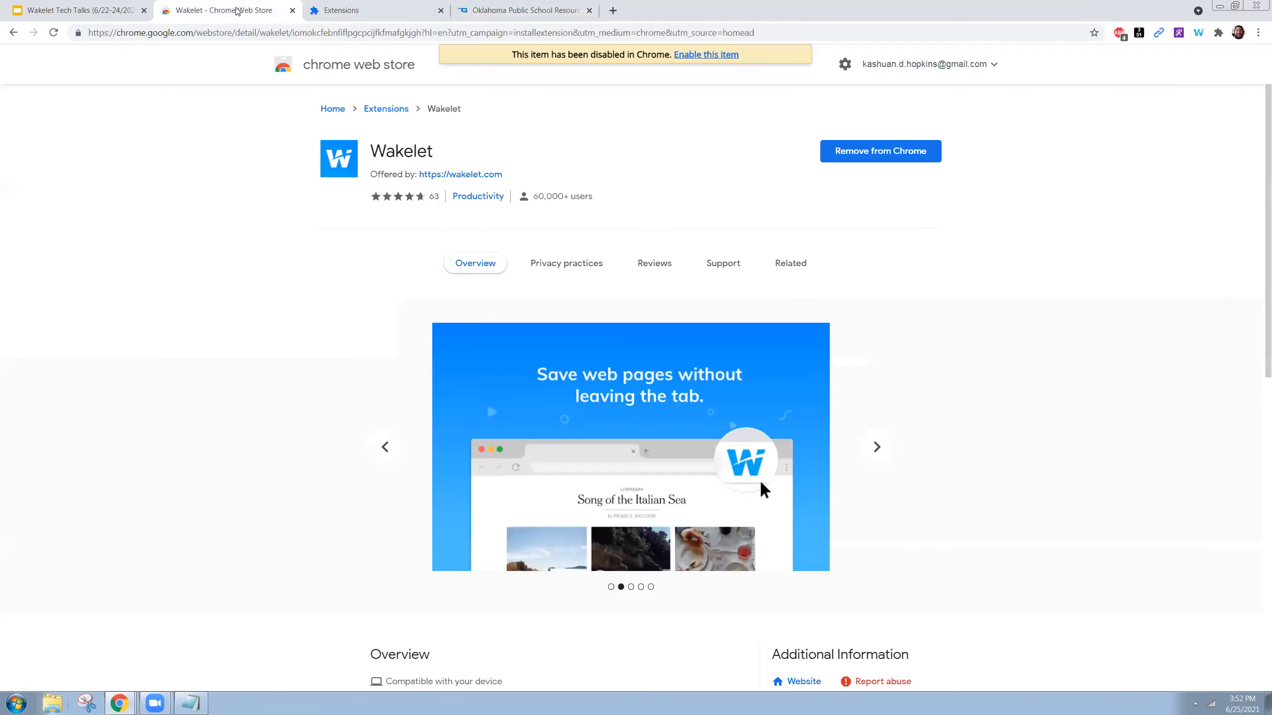
- Go to wakelet.com and open OPSRC Tech Talk Resources in edit mode
click(12, 32)
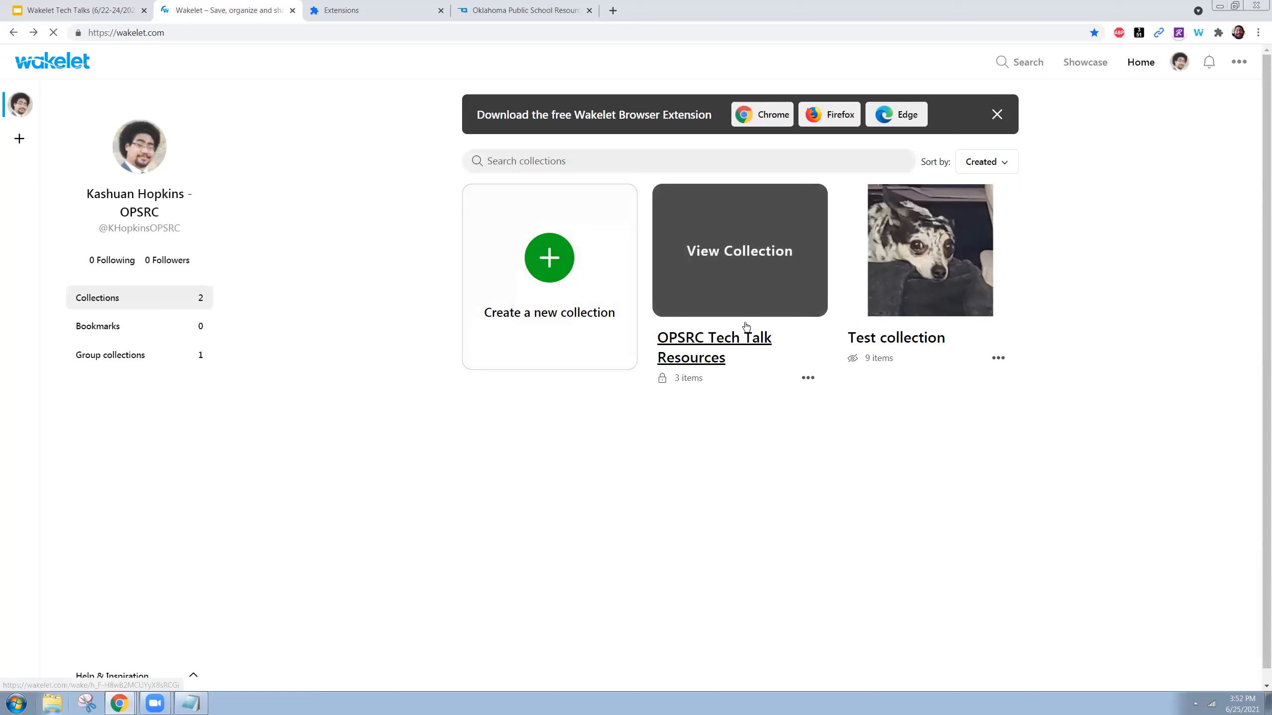
click(744, 334)
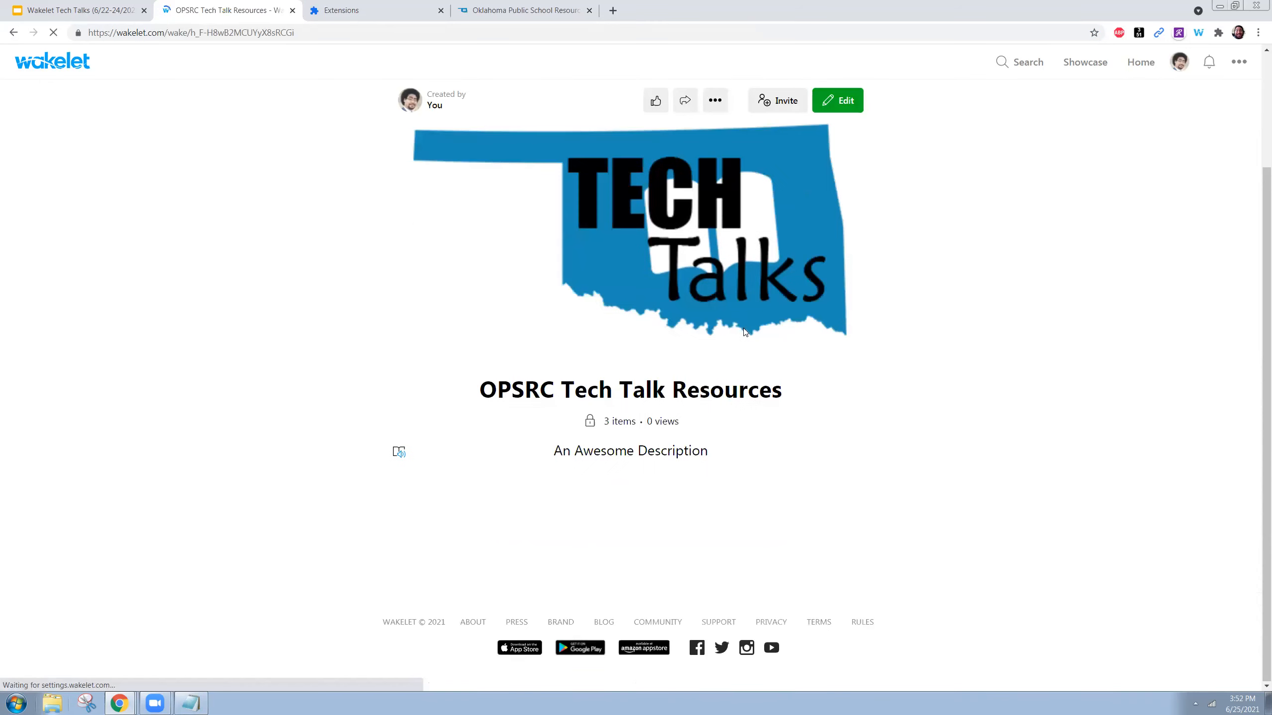
scroll(620, 368, down, 6)
scroll(620, 368, down, 3)
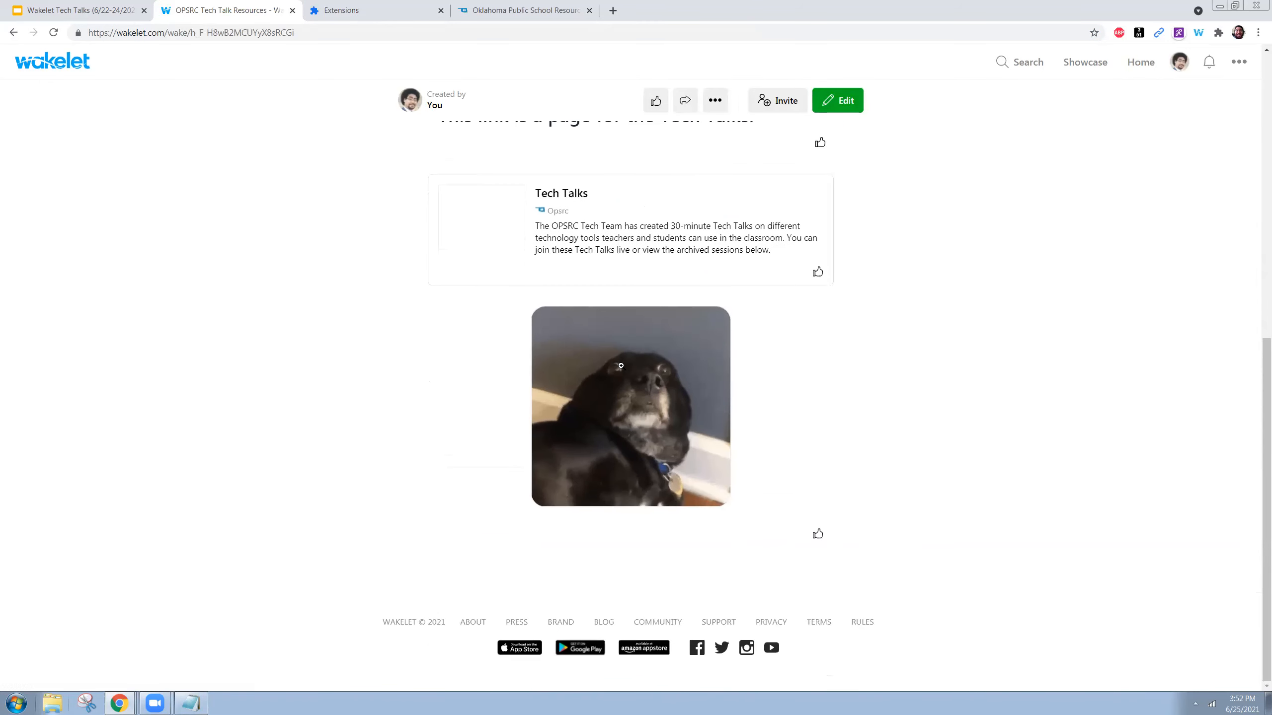
scroll(896, 376, up, 5)
scroll(887, 374, up, 2)
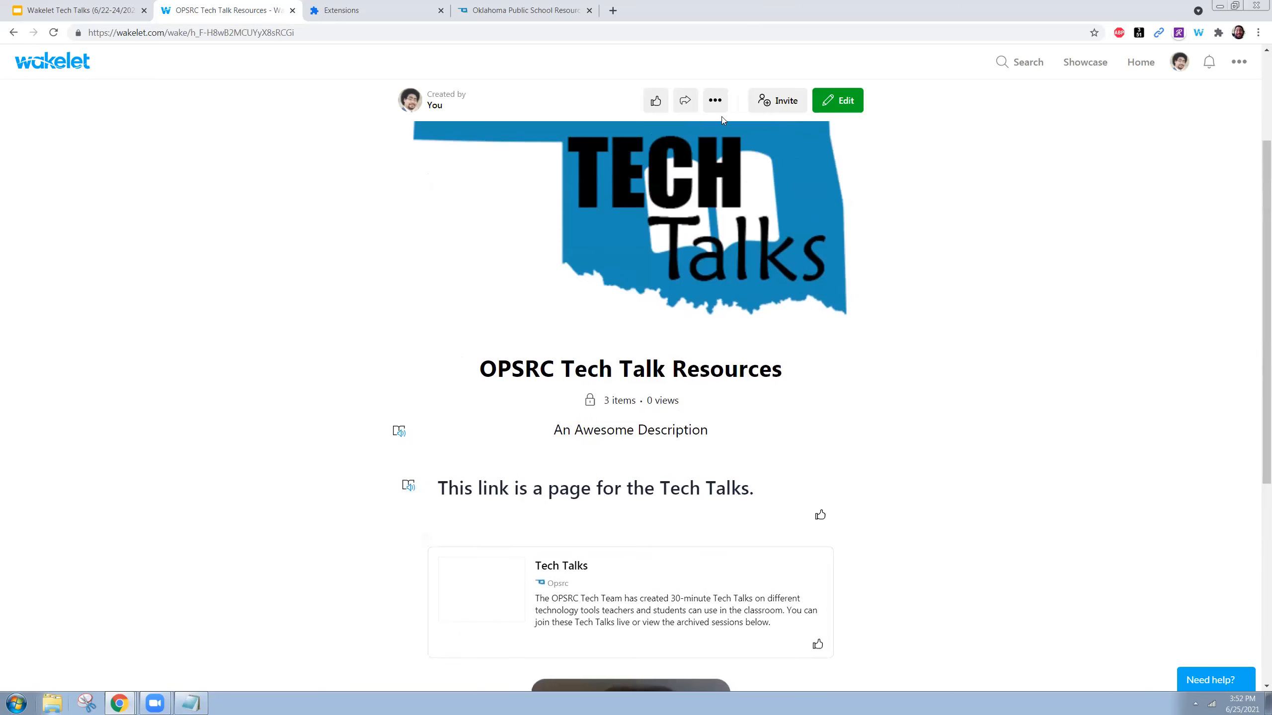
click(841, 103)
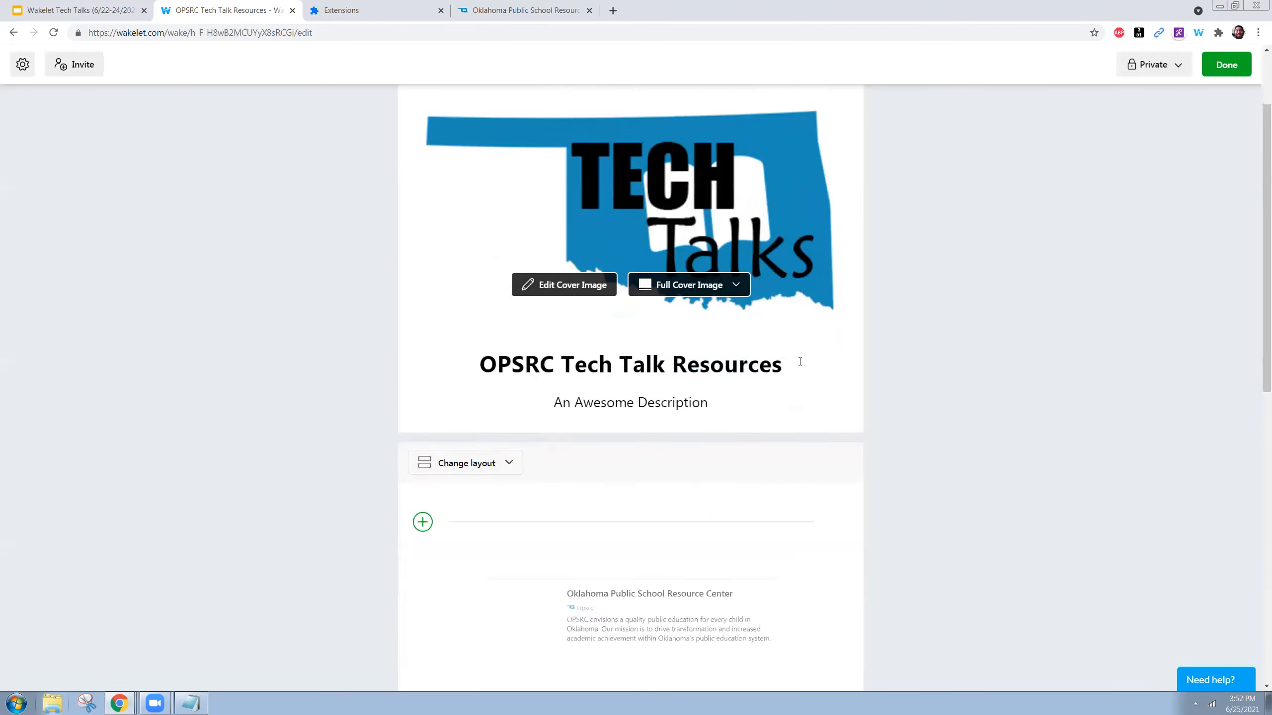
- Move the Oklahoma Public School Resource Center card down to just below the Tech Talks card
scroll(800, 362, down, 8)
scroll(800, 361, up, 3)
scroll(800, 361, up, 4)
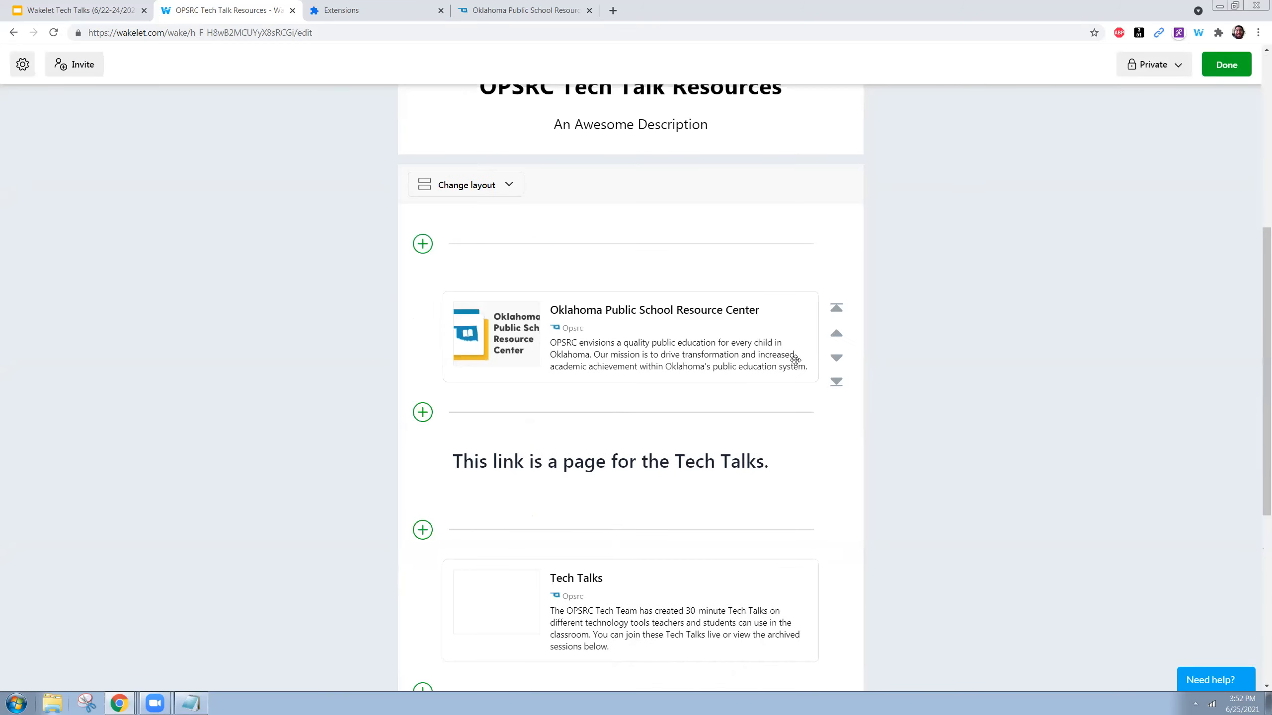
click(835, 382)
scroll(842, 390, down, 5)
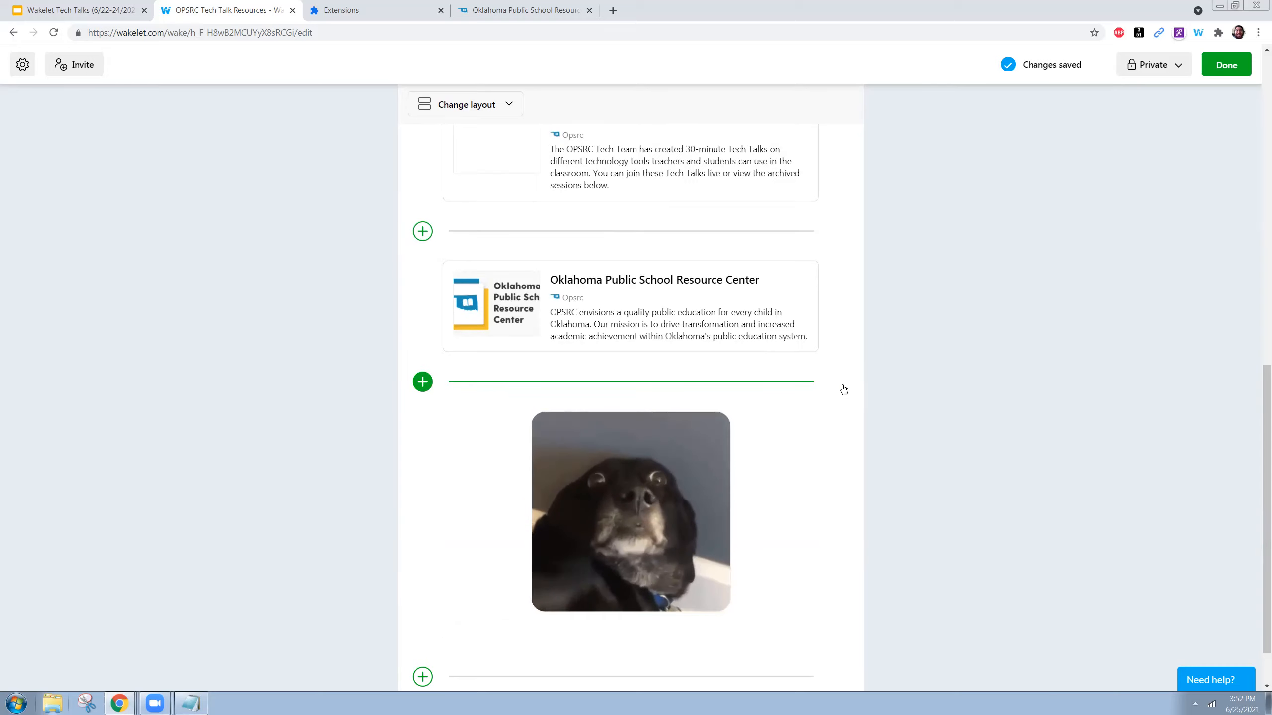
mouse_move(765, 474)
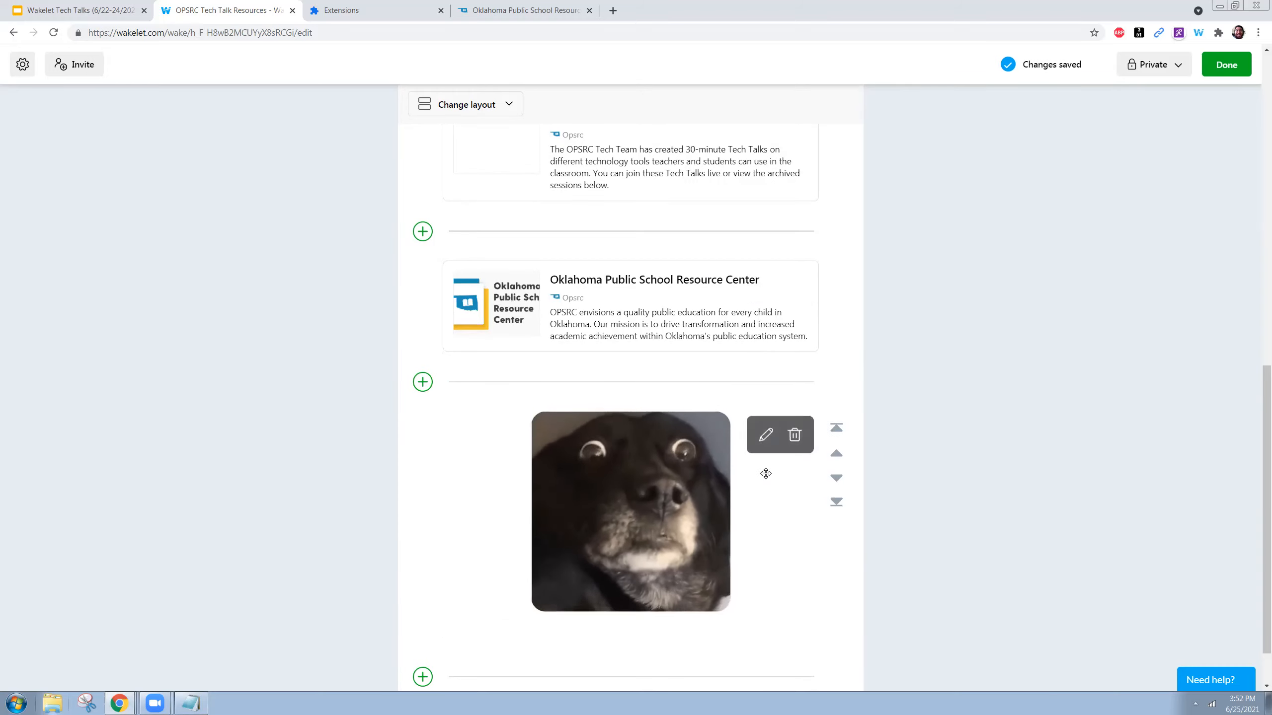
click(837, 352)
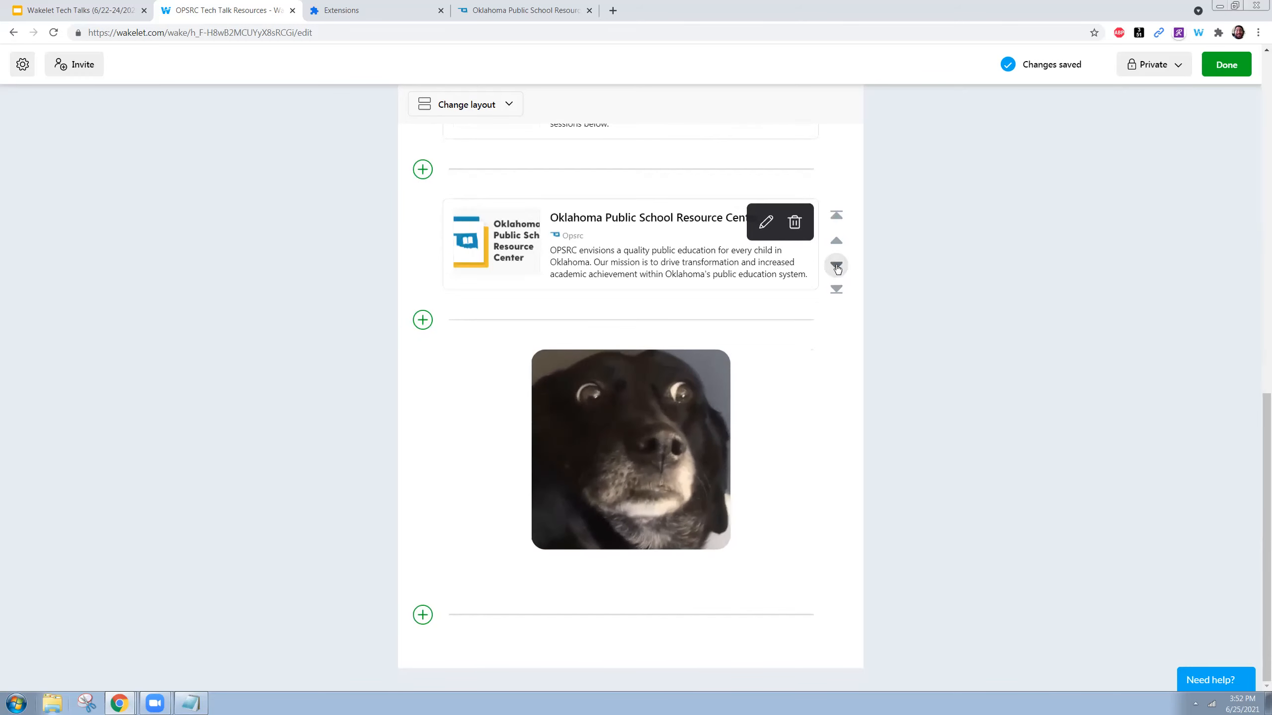
scroll(831, 306, up, 2)
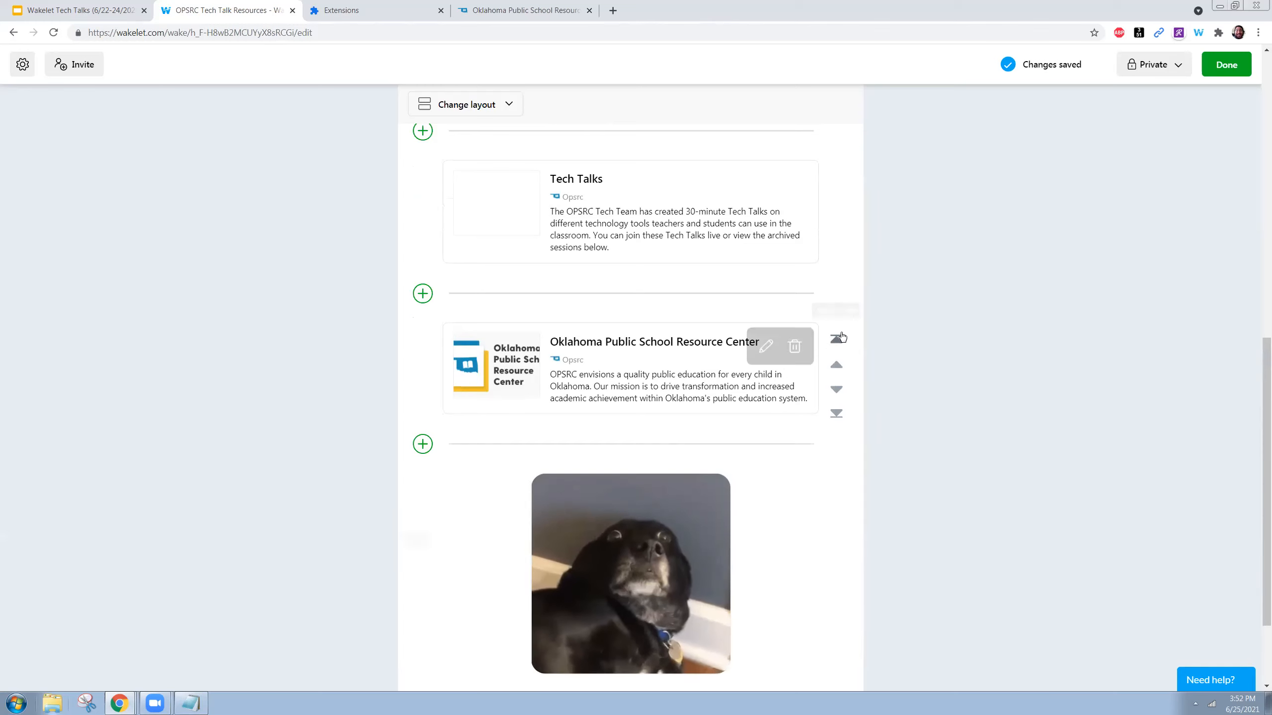
click(539, 6)
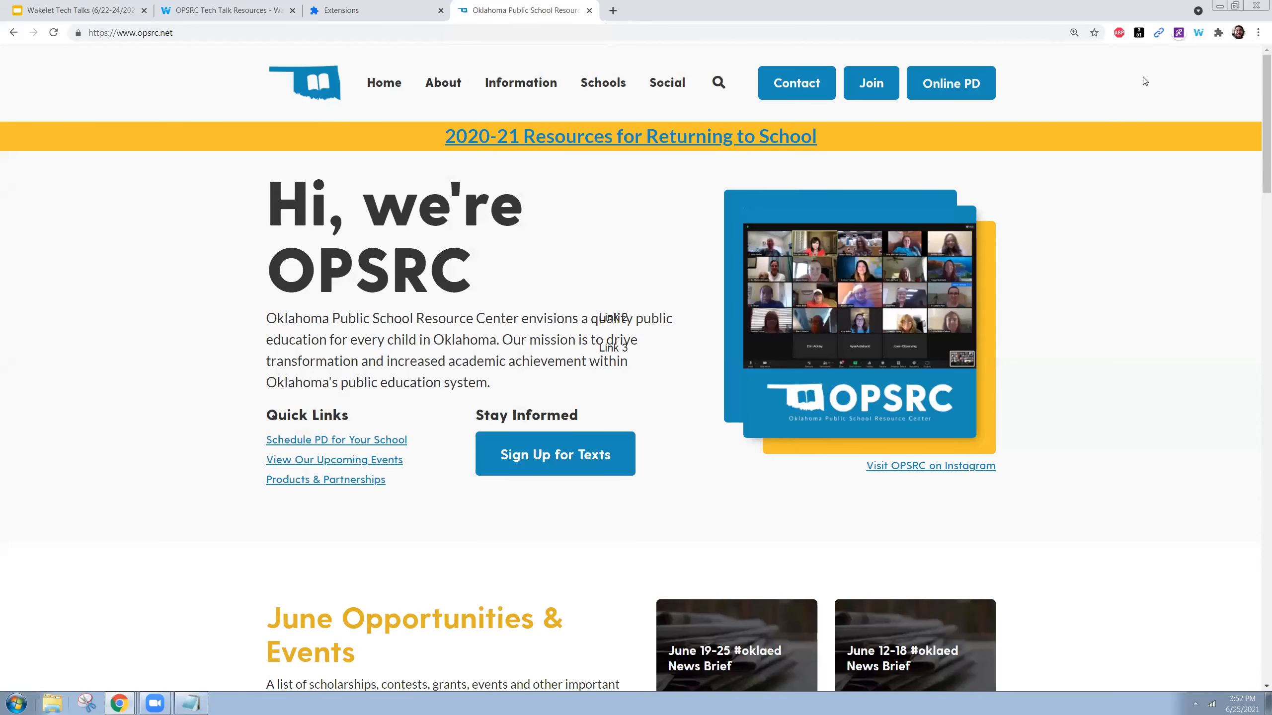
- Dismiss the Wakelet Save item panel on the OPSRC page without saving, and return to the collection
click(1199, 34)
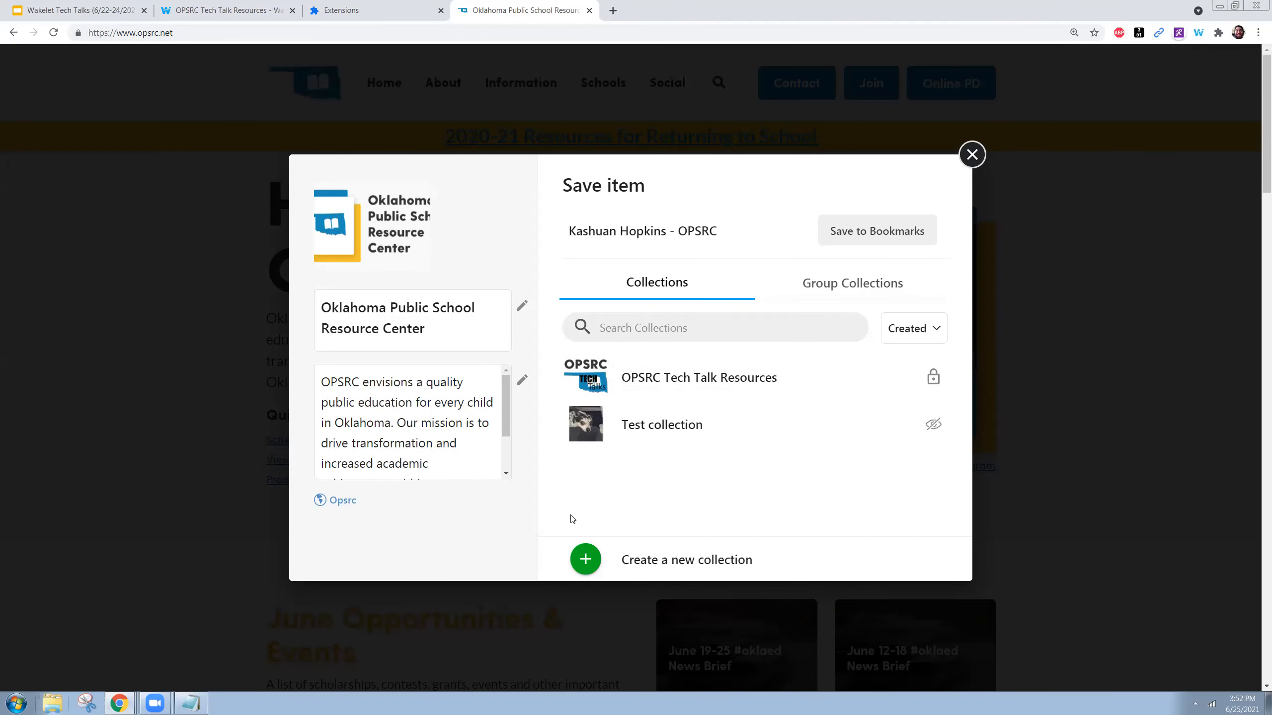
click(971, 156)
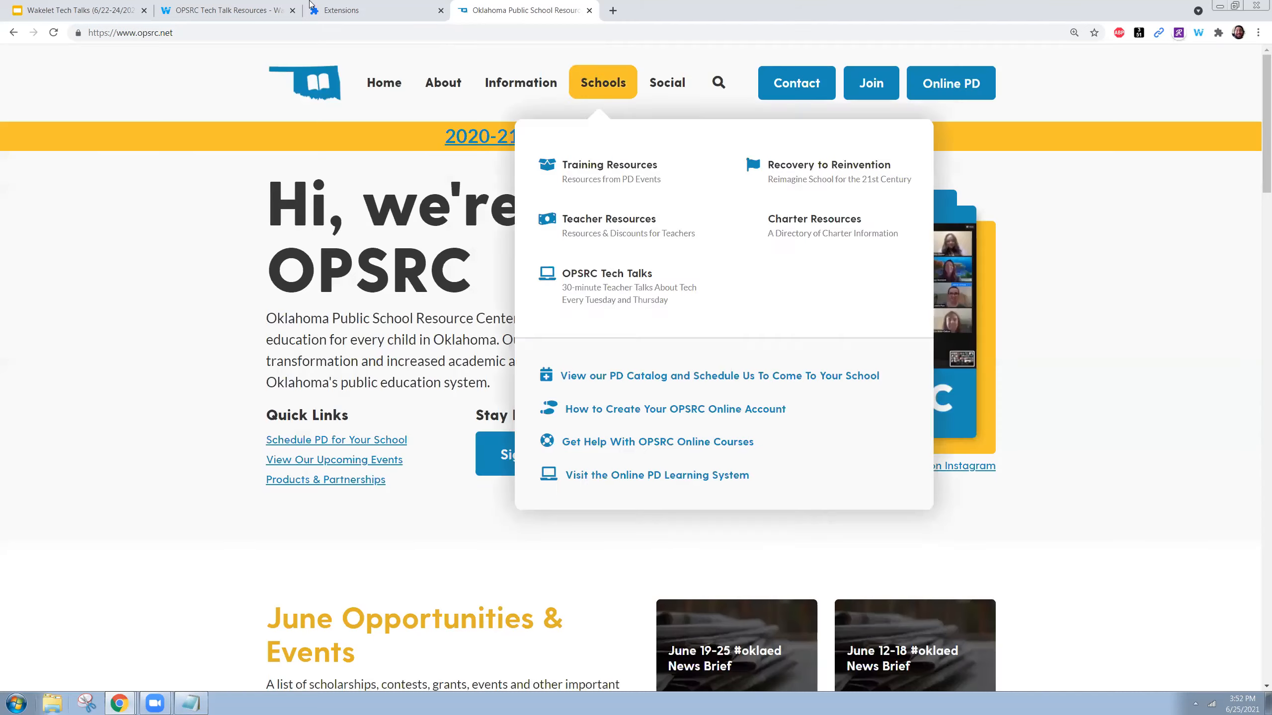
click(220, 10)
- Upload 'Kahoot Tech Talks (6_1-3_2021).pdf' from Downloads as a new item below the dog GIF
scroll(978, 459, down, 3)
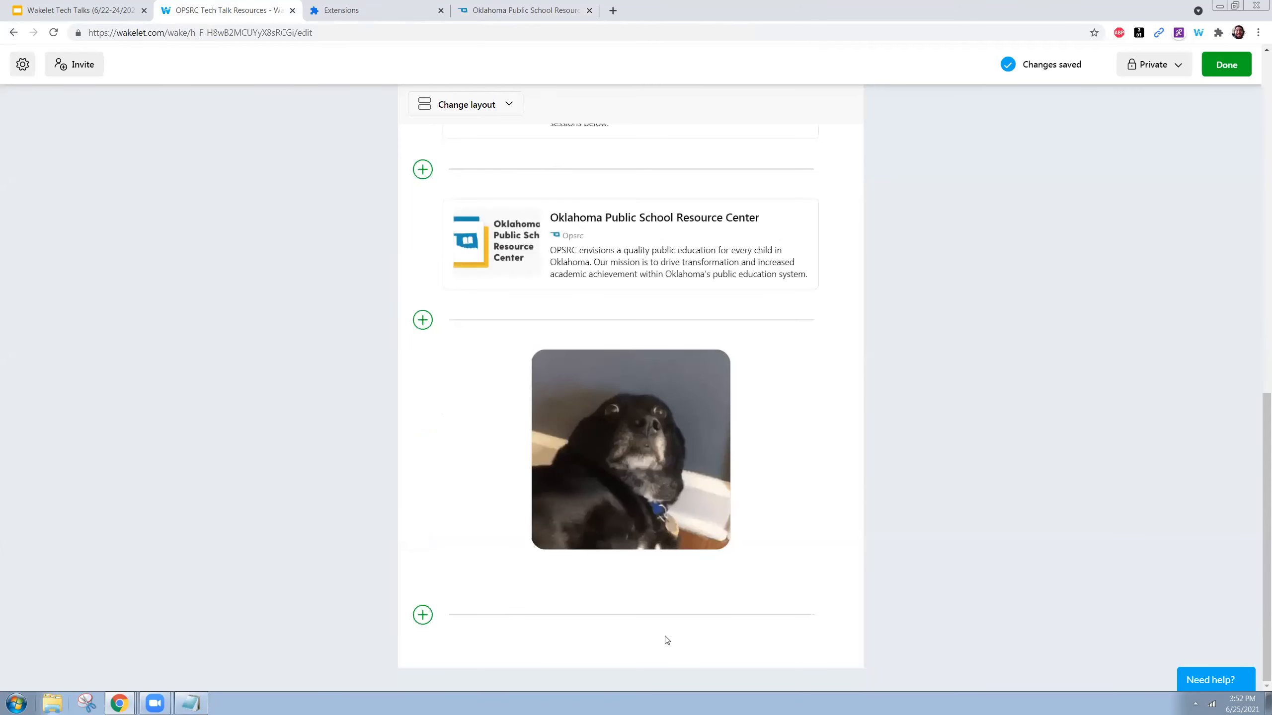
click(423, 616)
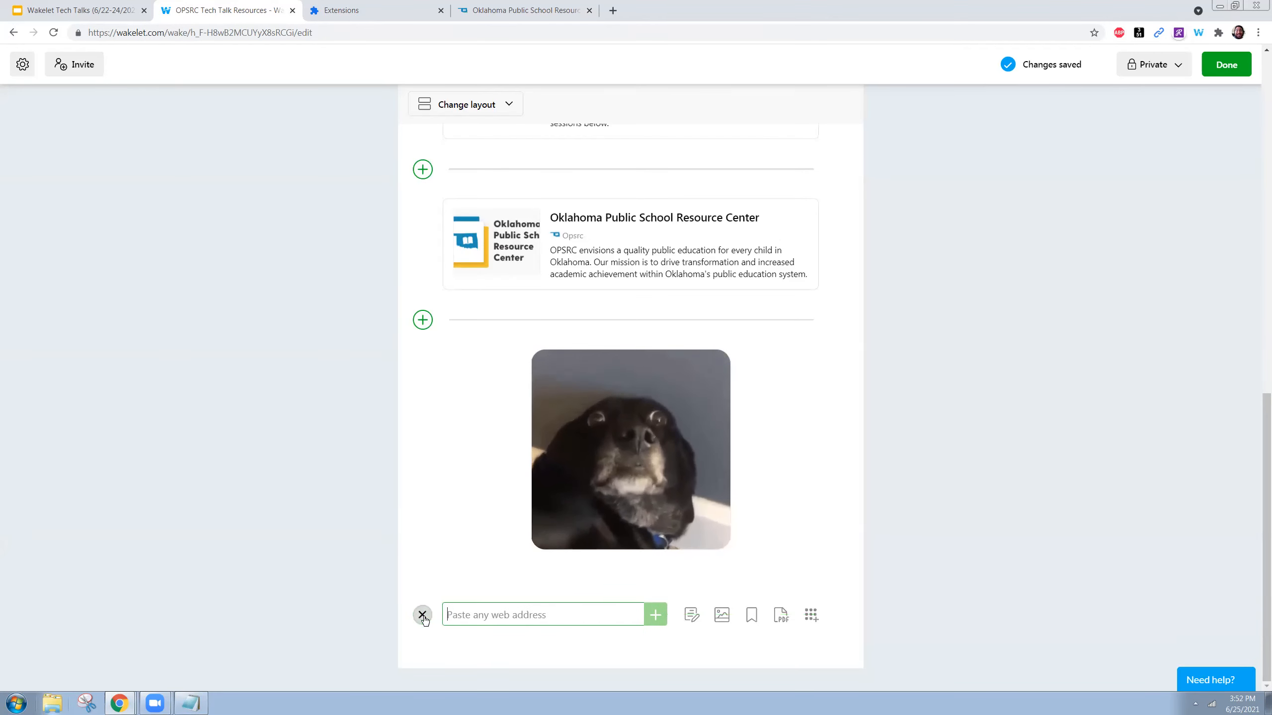
click(780, 617)
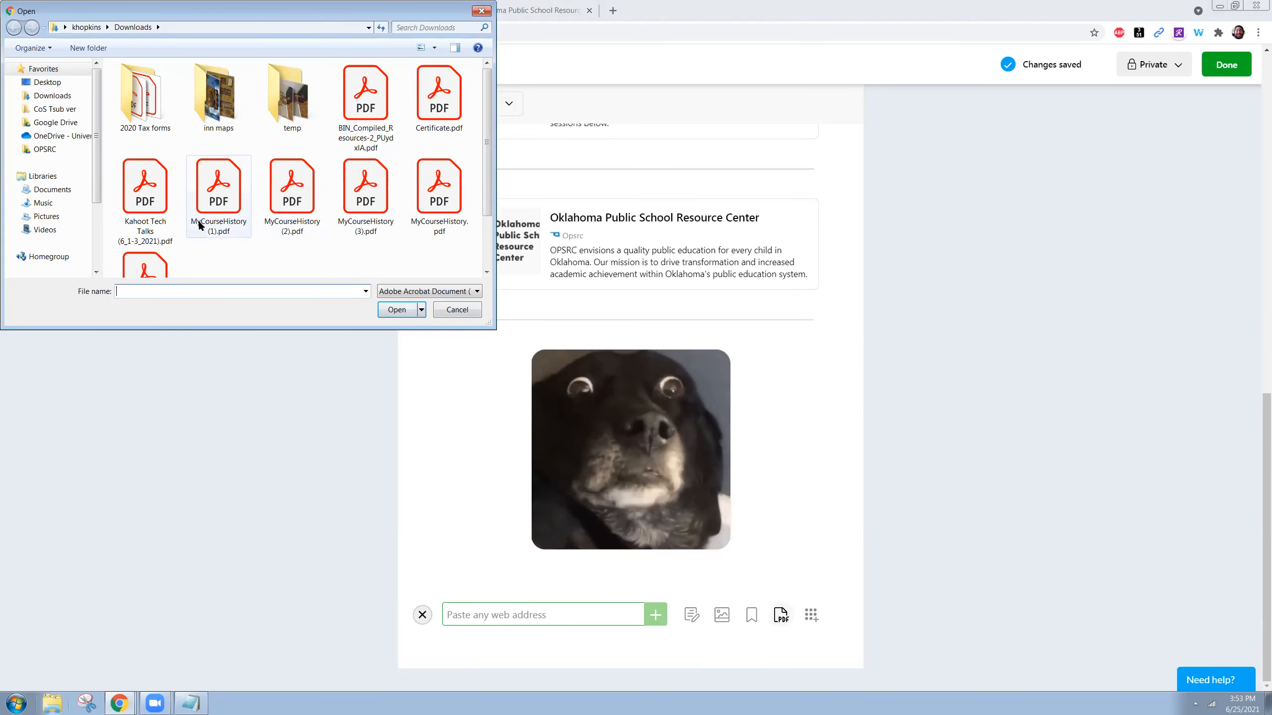
double_click(147, 195)
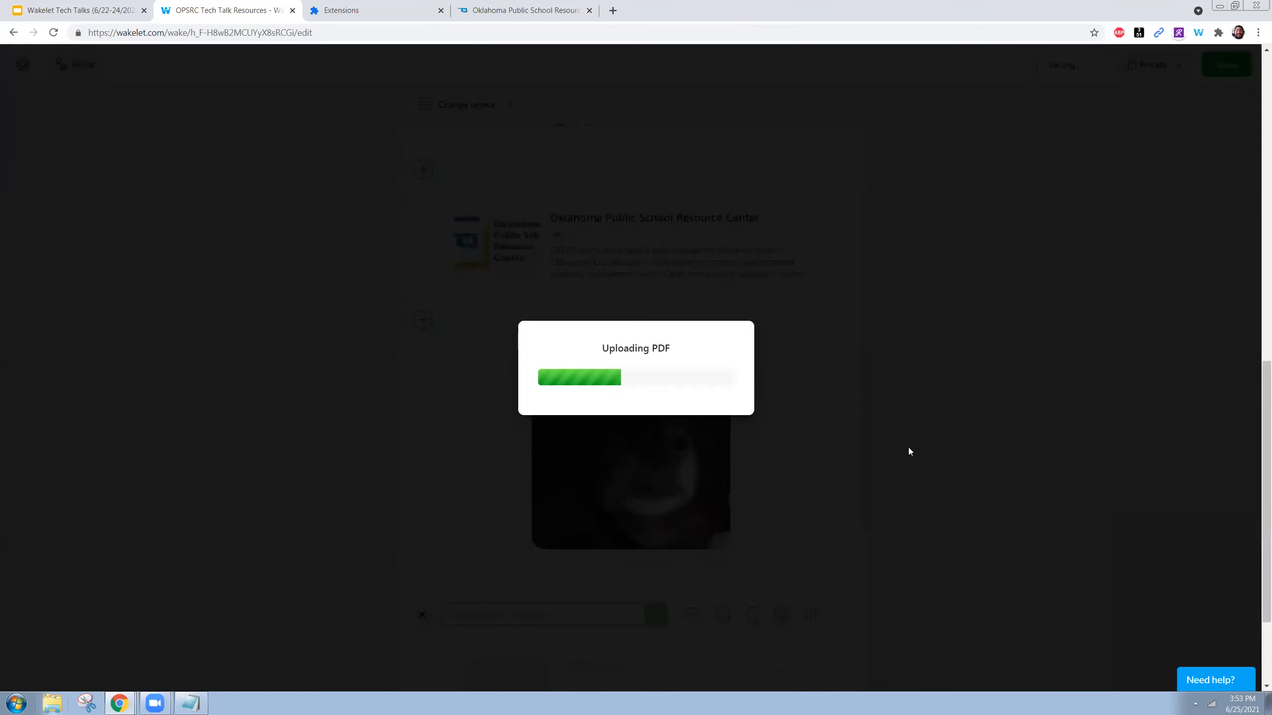
scroll(896, 445, down, 3)
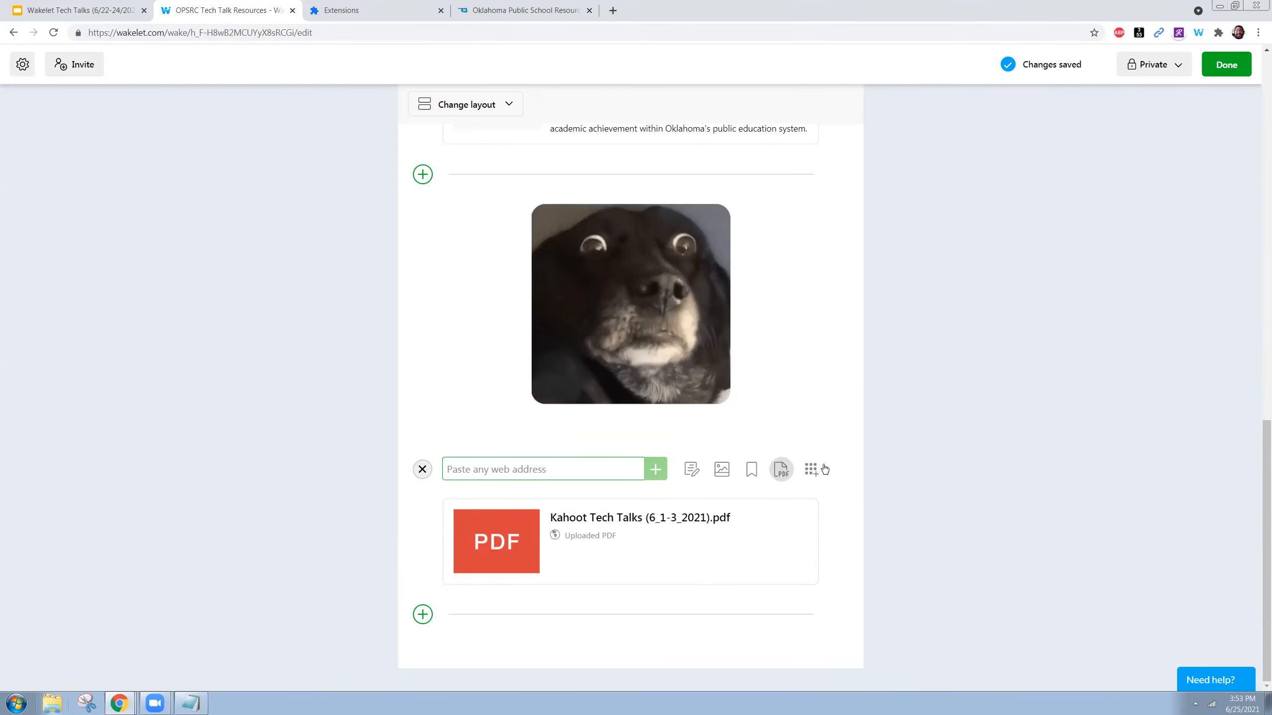
mouse_move(841, 570)
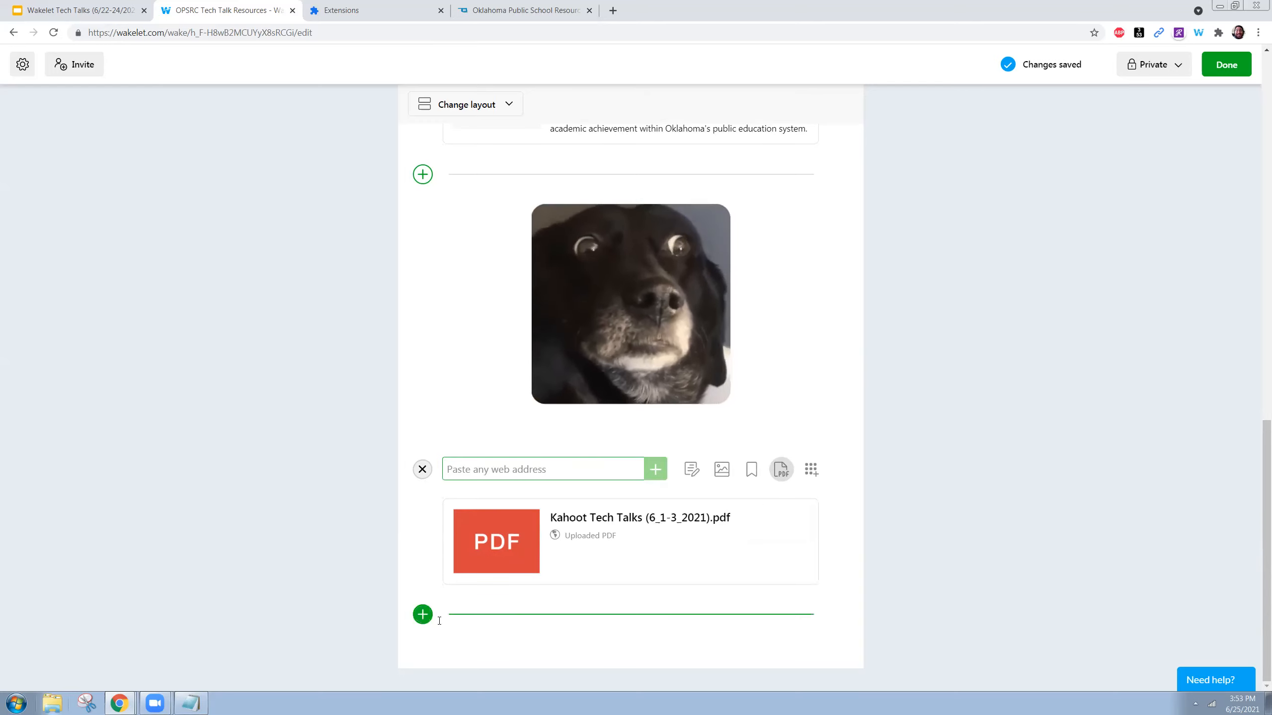
- Add the 'uh oh.' GIF reply tweet, found by searching the account's handle, below the PDF
click(423, 614)
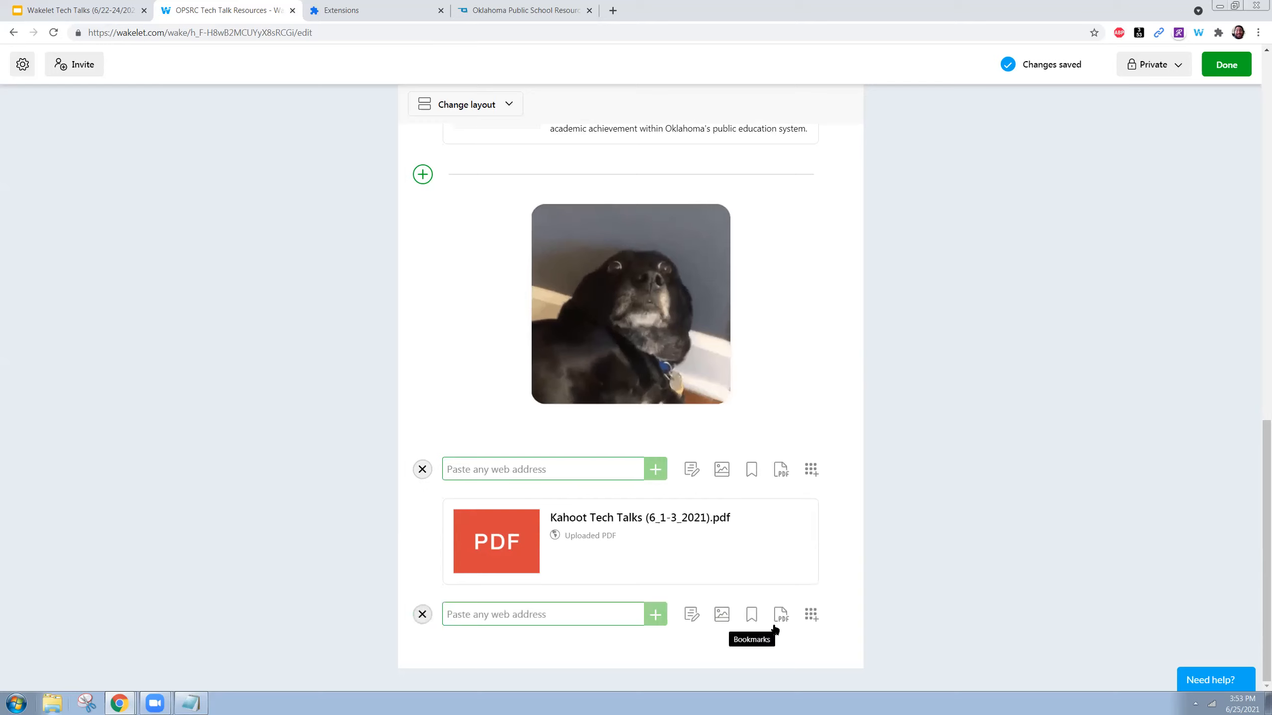
click(812, 614)
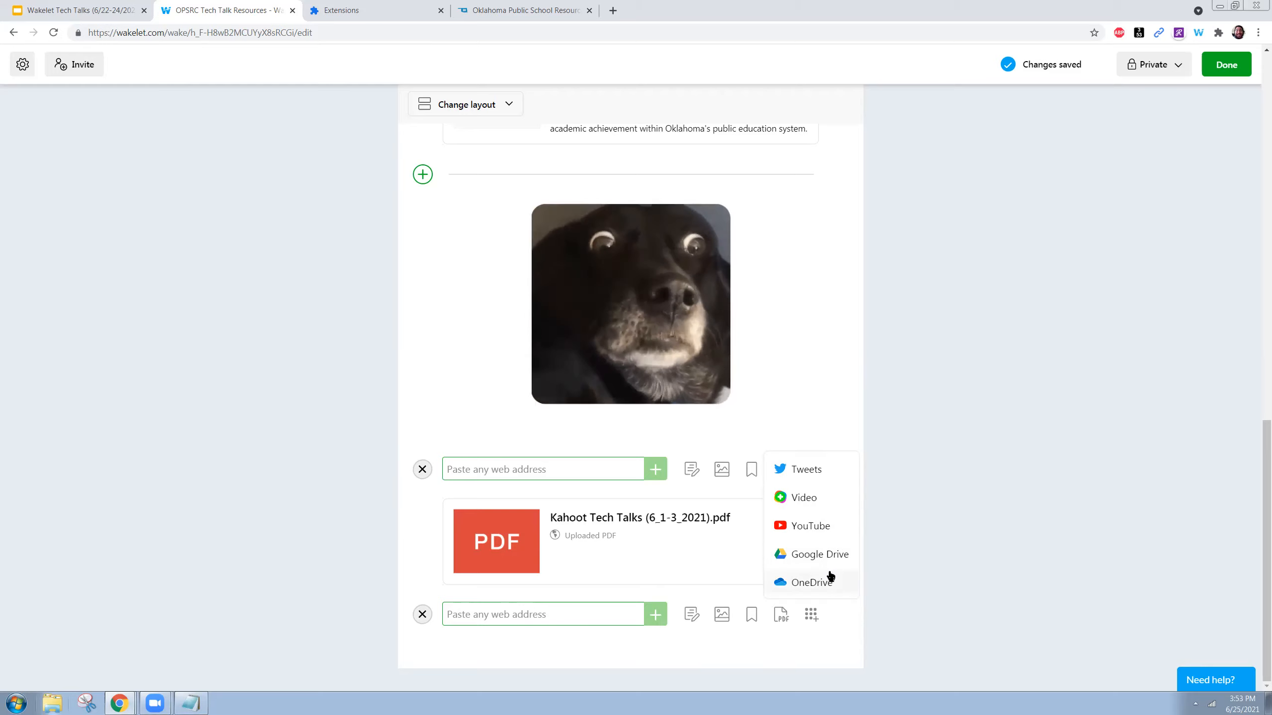
click(818, 472)
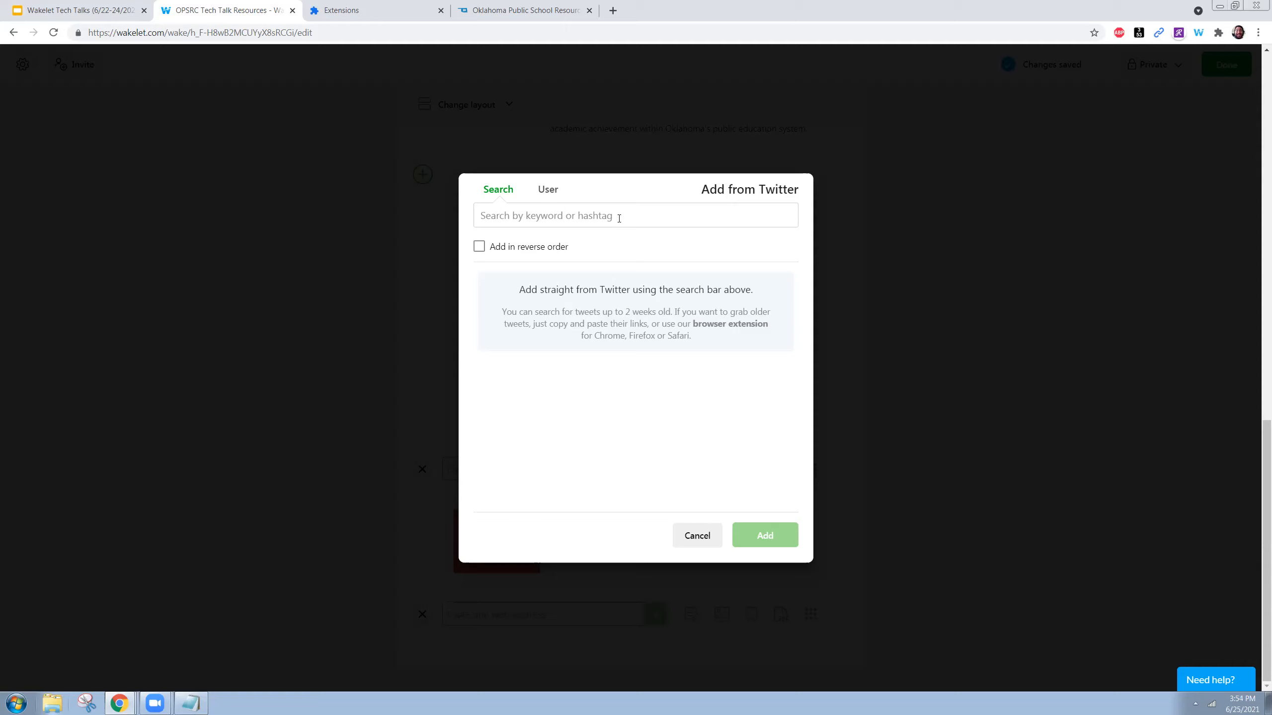
click(619, 219)
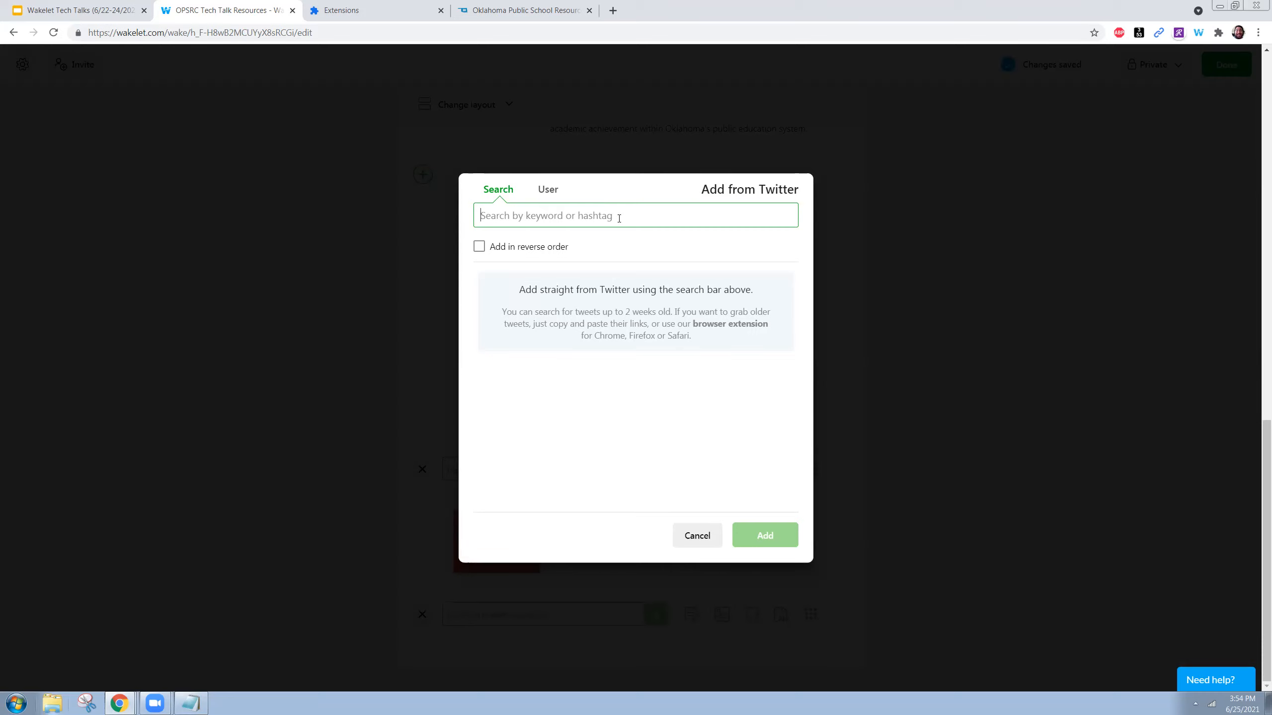
text(#)
key(BackSpace)
text(ma)
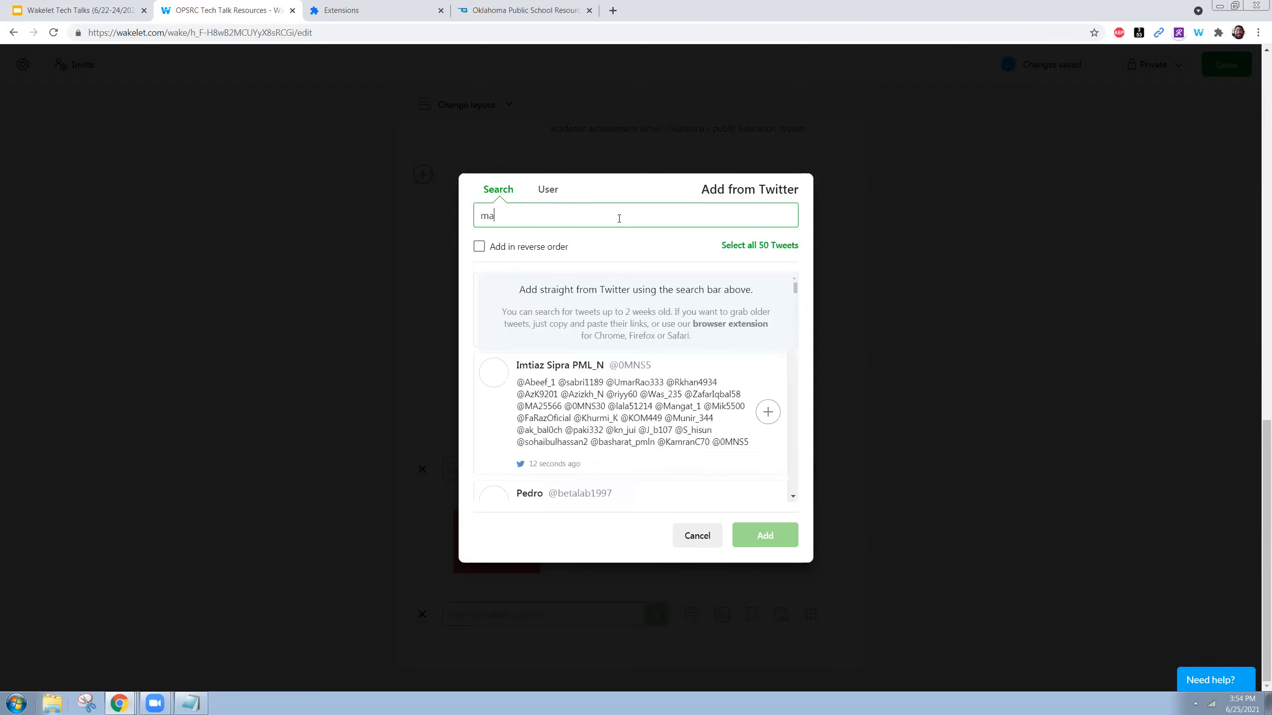
text(thkhop)
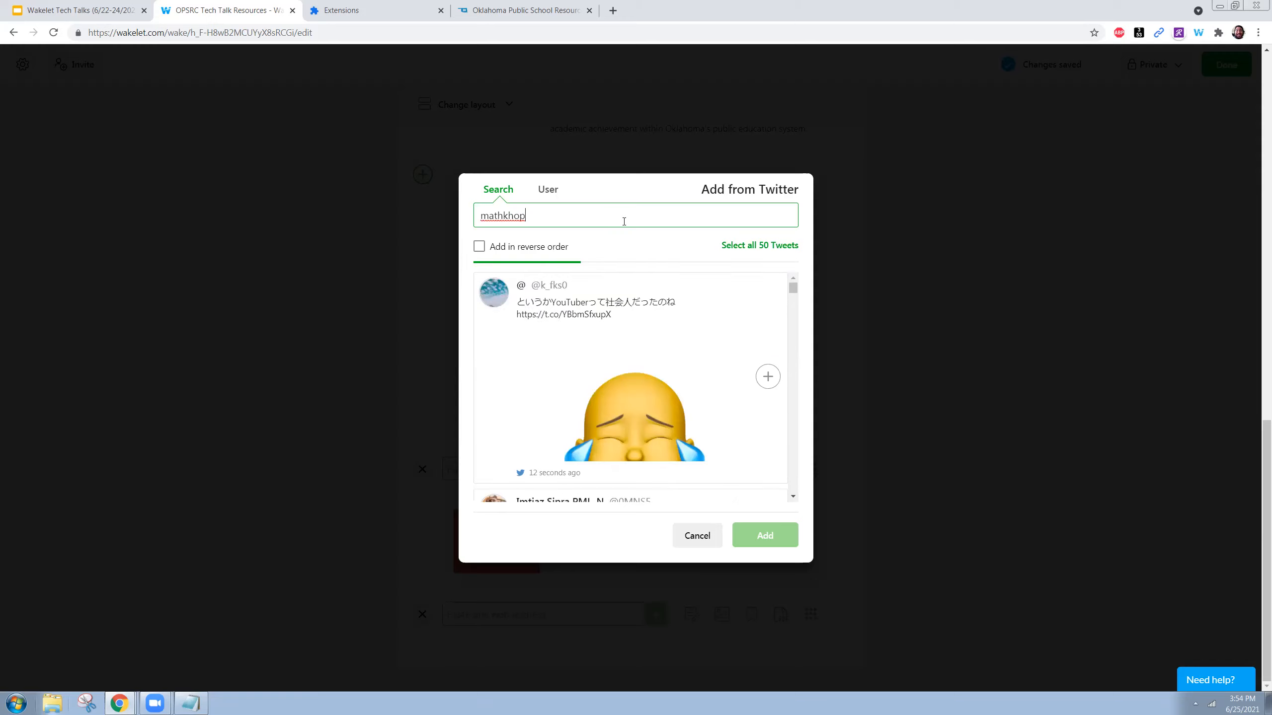
scroll(653, 336, down, 2)
scroll(652, 336, up, 1)
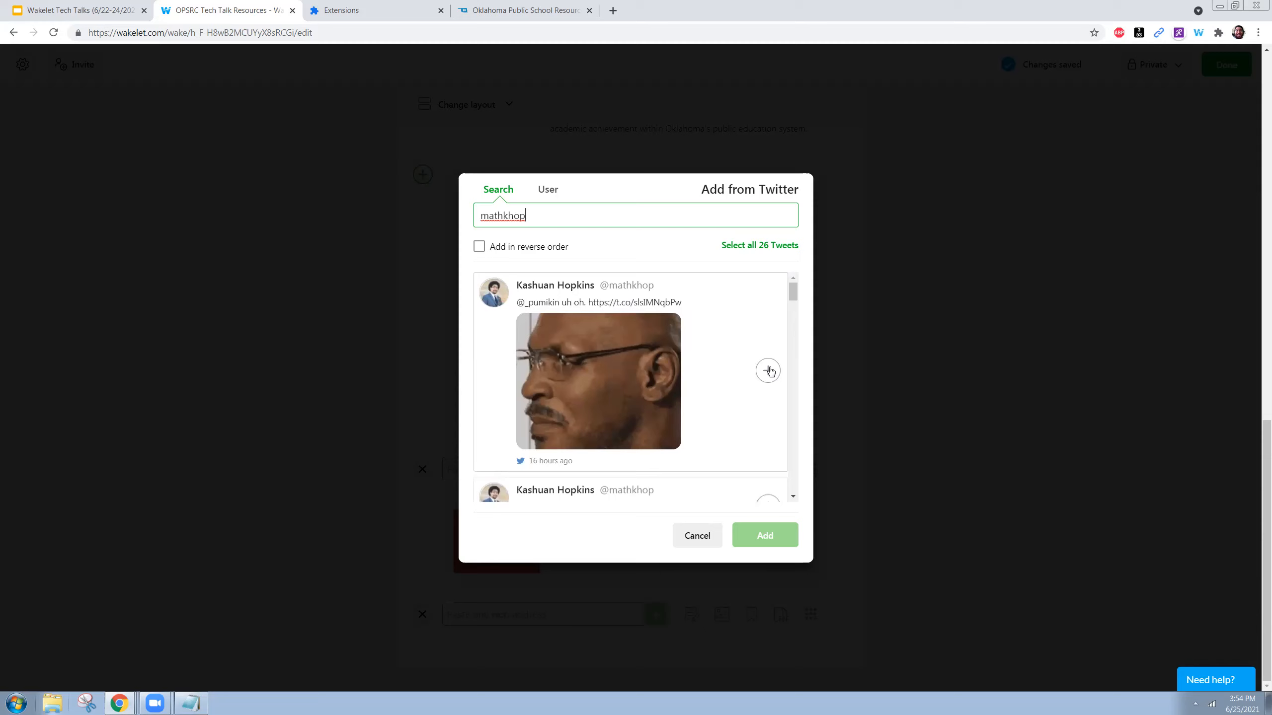
click(768, 371)
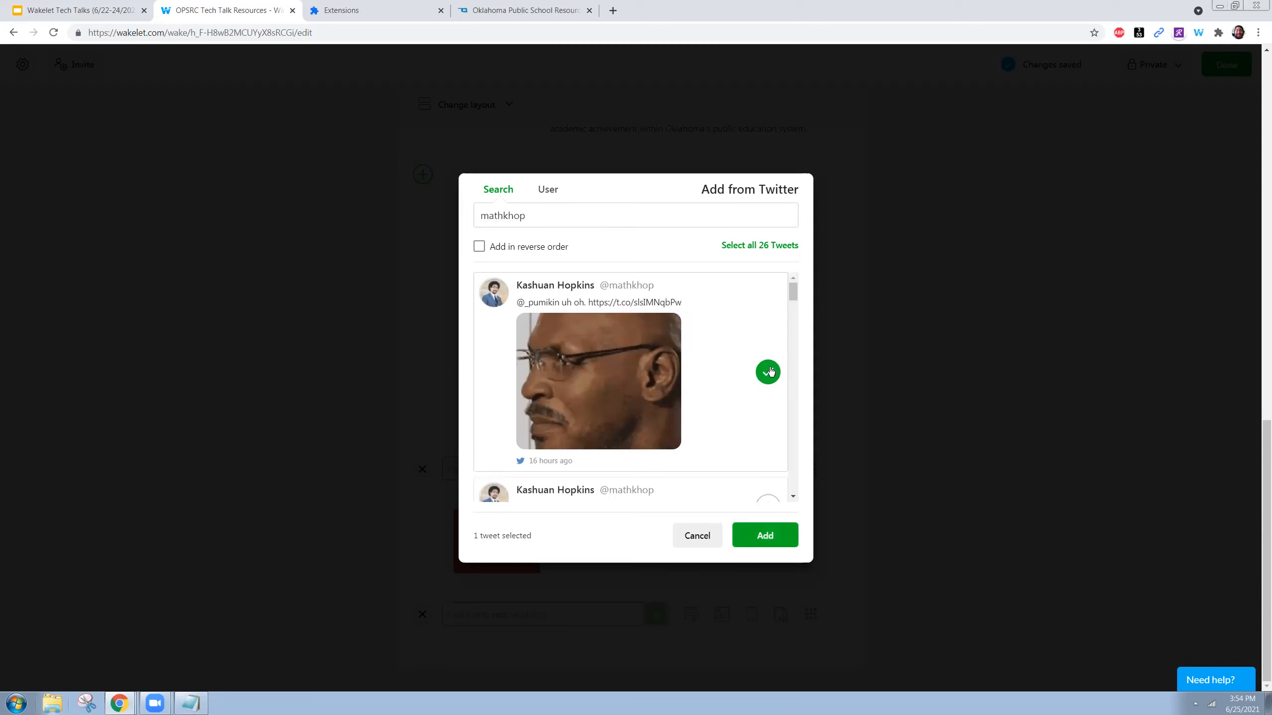
click(761, 537)
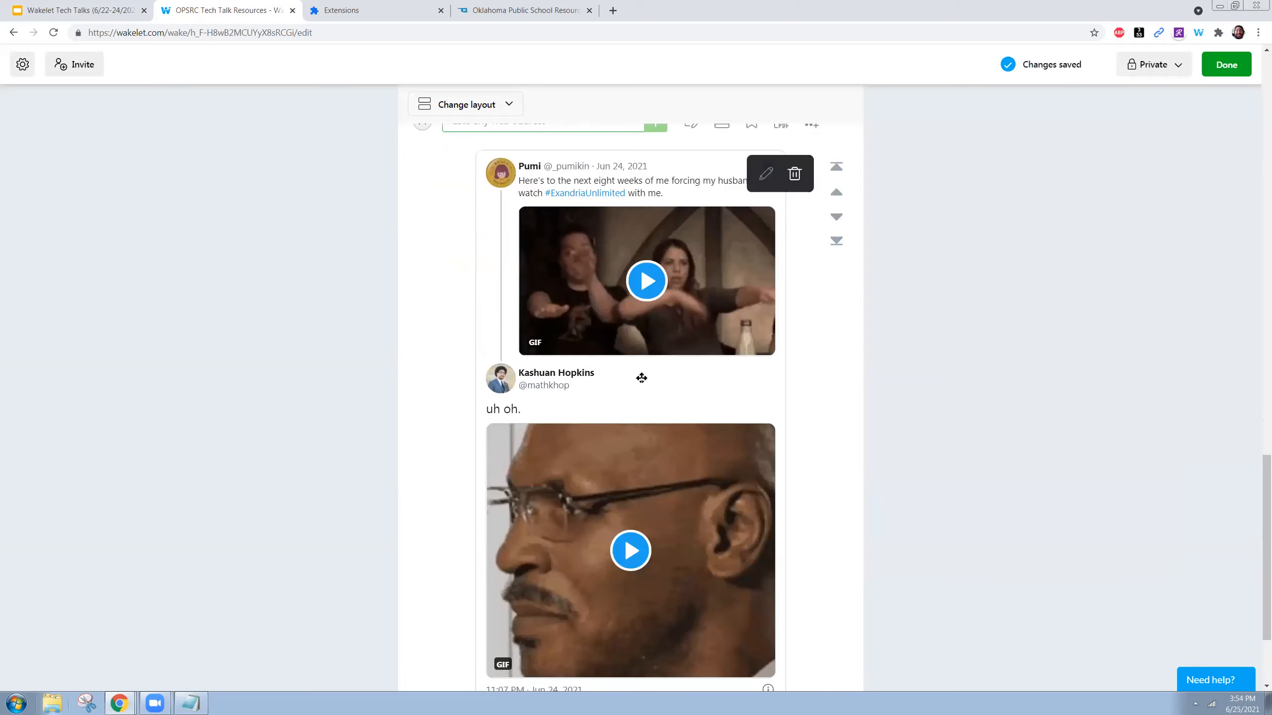
scroll(670, 403, down, 3)
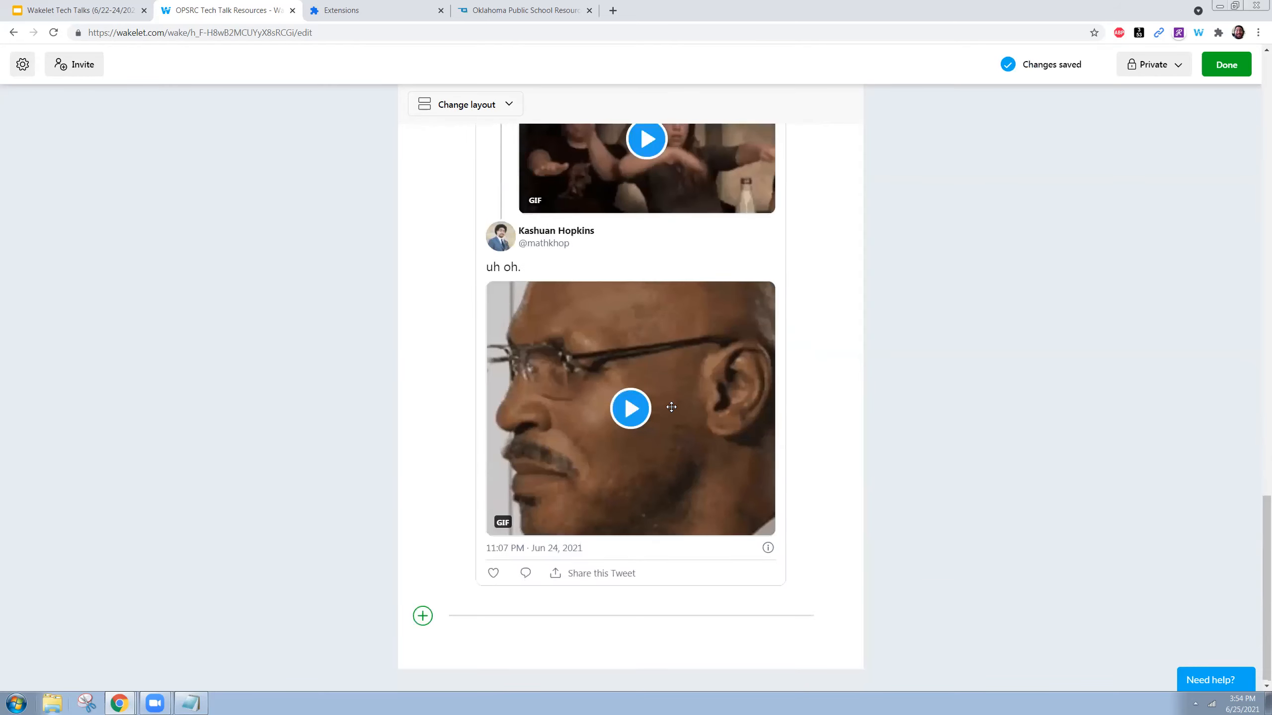
scroll(672, 407, up, 3)
scroll(671, 407, down, 3)
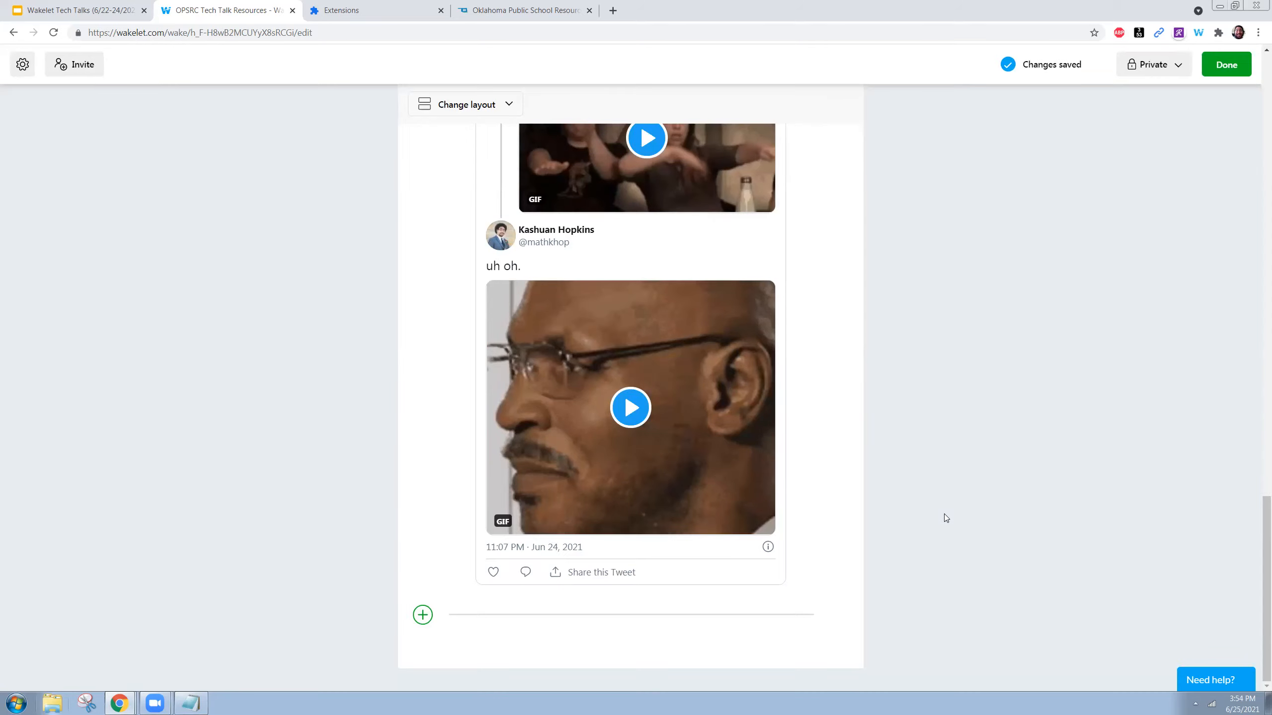
scroll(944, 514, up, 20)
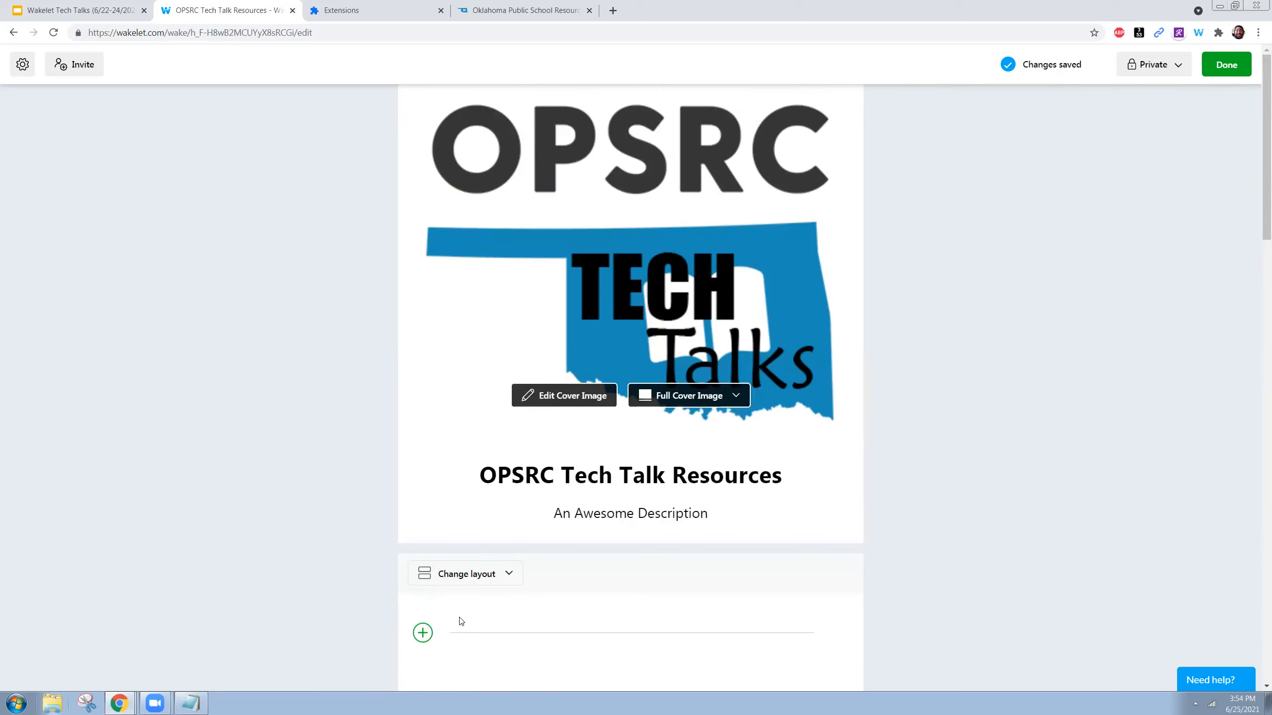
- Switch the collection layout to Compact View
scroll(505, 483, down, 5)
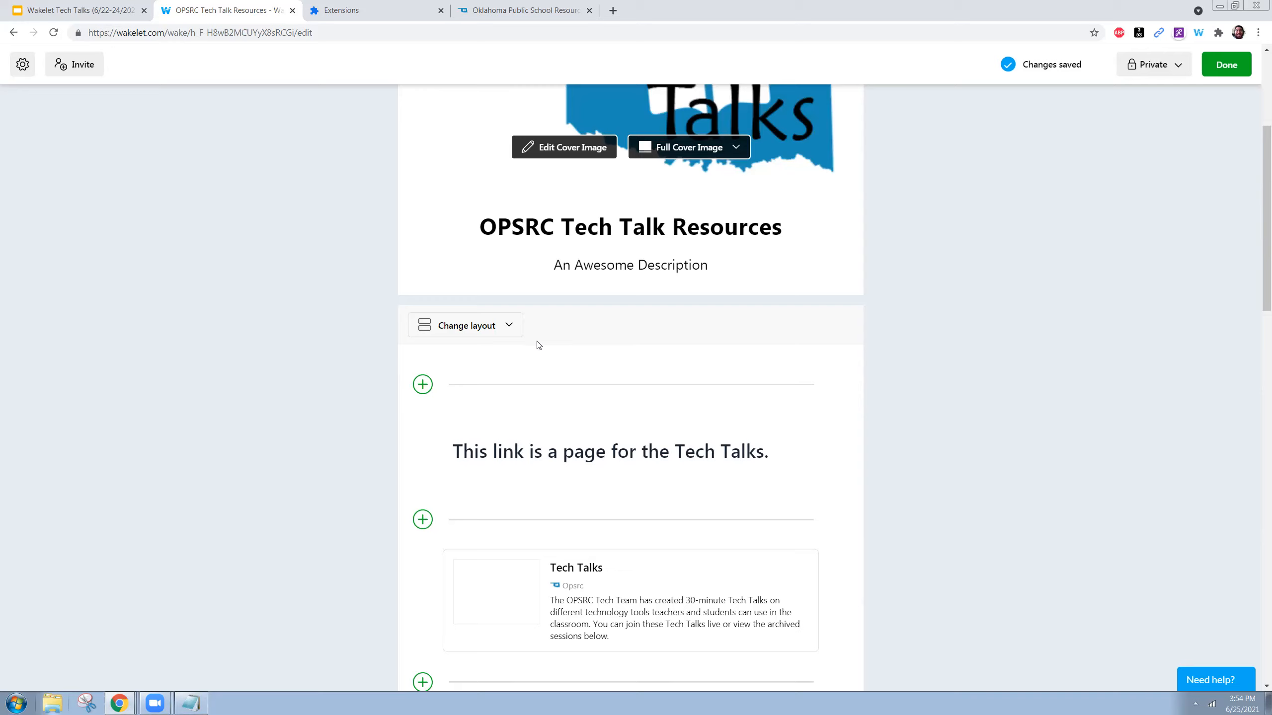
click(509, 327)
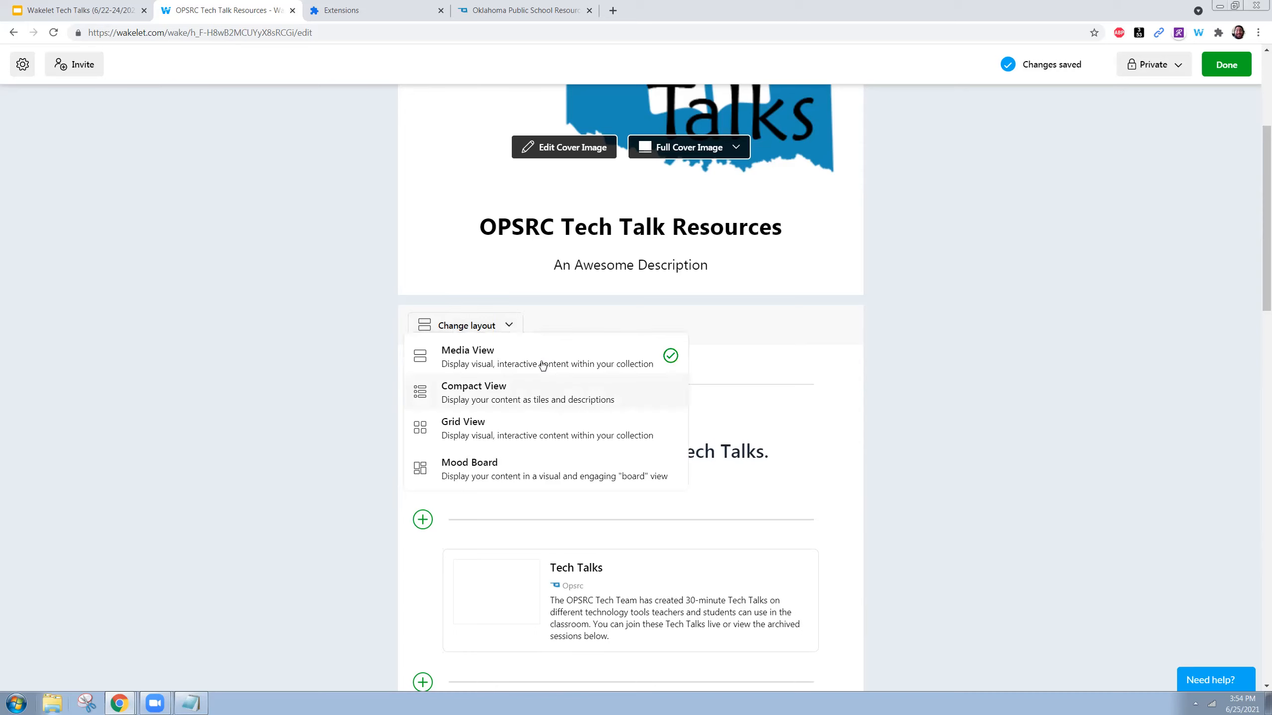
click(540, 397)
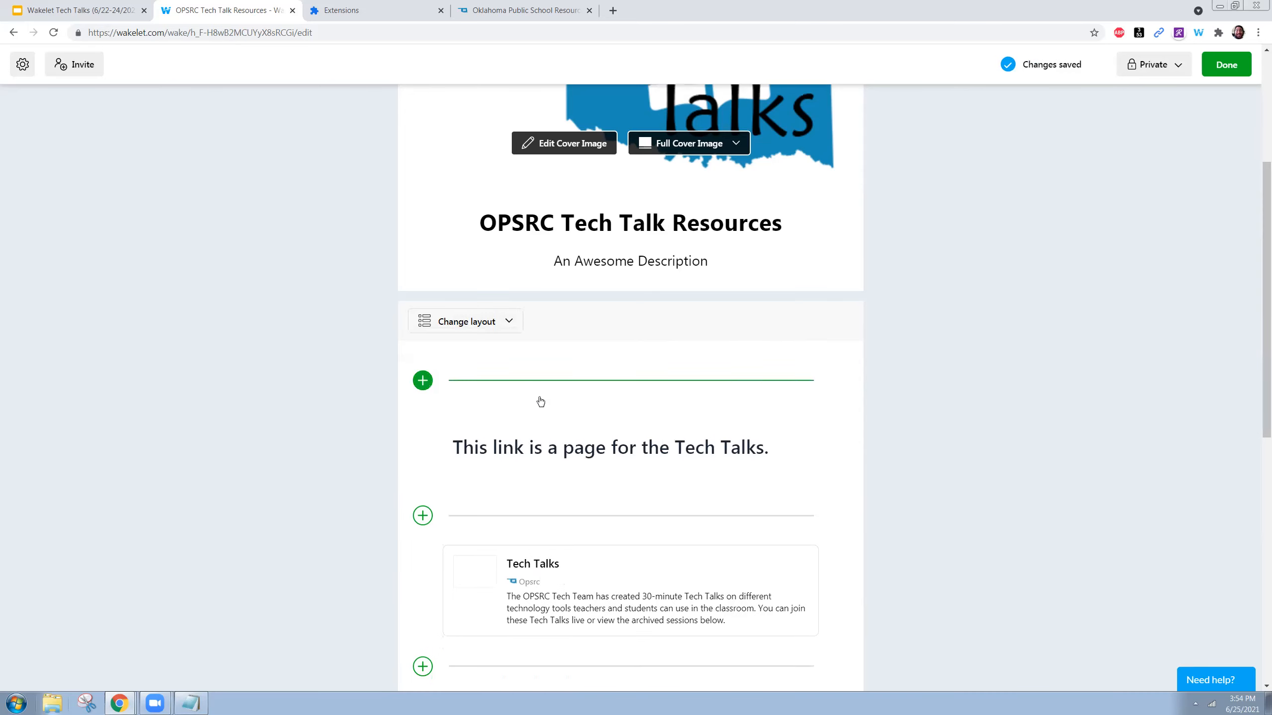
scroll(539, 401, down, 5)
scroll(540, 401, down, 2)
scroll(539, 401, up, 6)
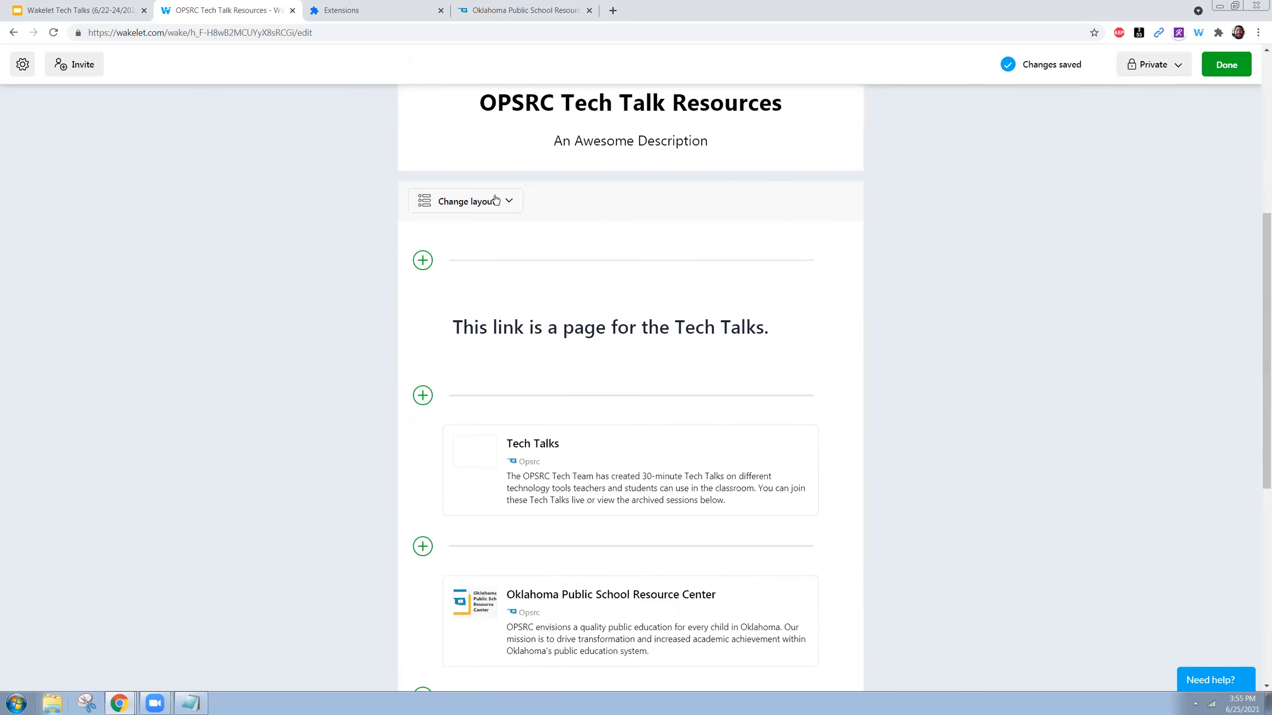
- In Grid view, drag the Tech Talks and Oklahoma Public School Resource Center cards to the top
click(466, 201)
click(485, 313)
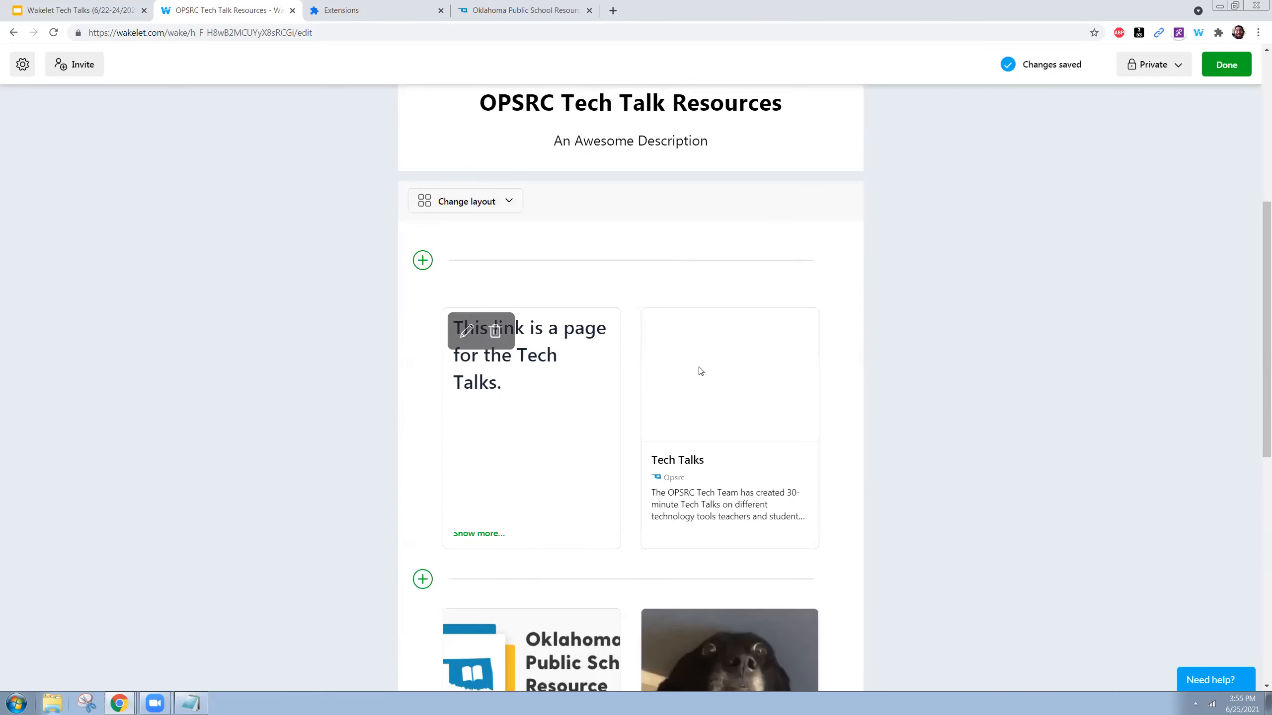
scroll(701, 361, down, 1)
drag(708, 352, 516, 301)
drag(500, 521, 736, 280)
scroll(584, 277, up, 1)
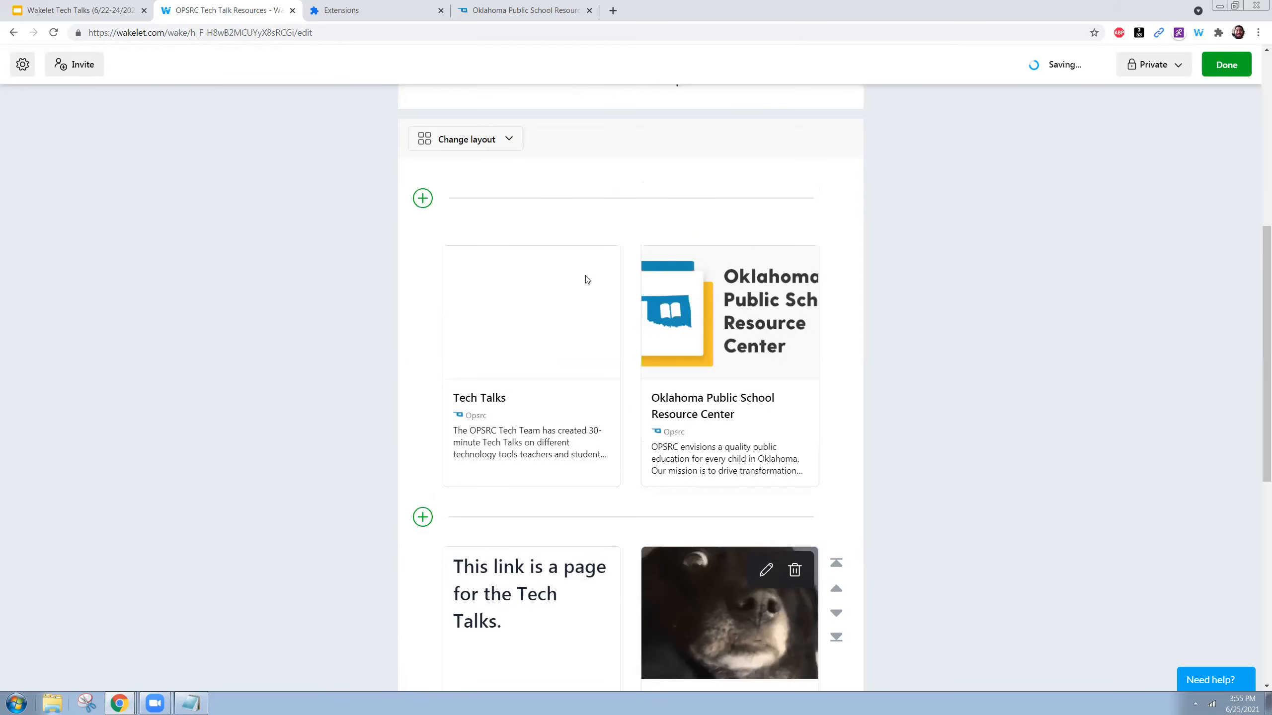
- Preview the Mood Board layout, then return the collection to Media View
click(498, 140)
click(481, 287)
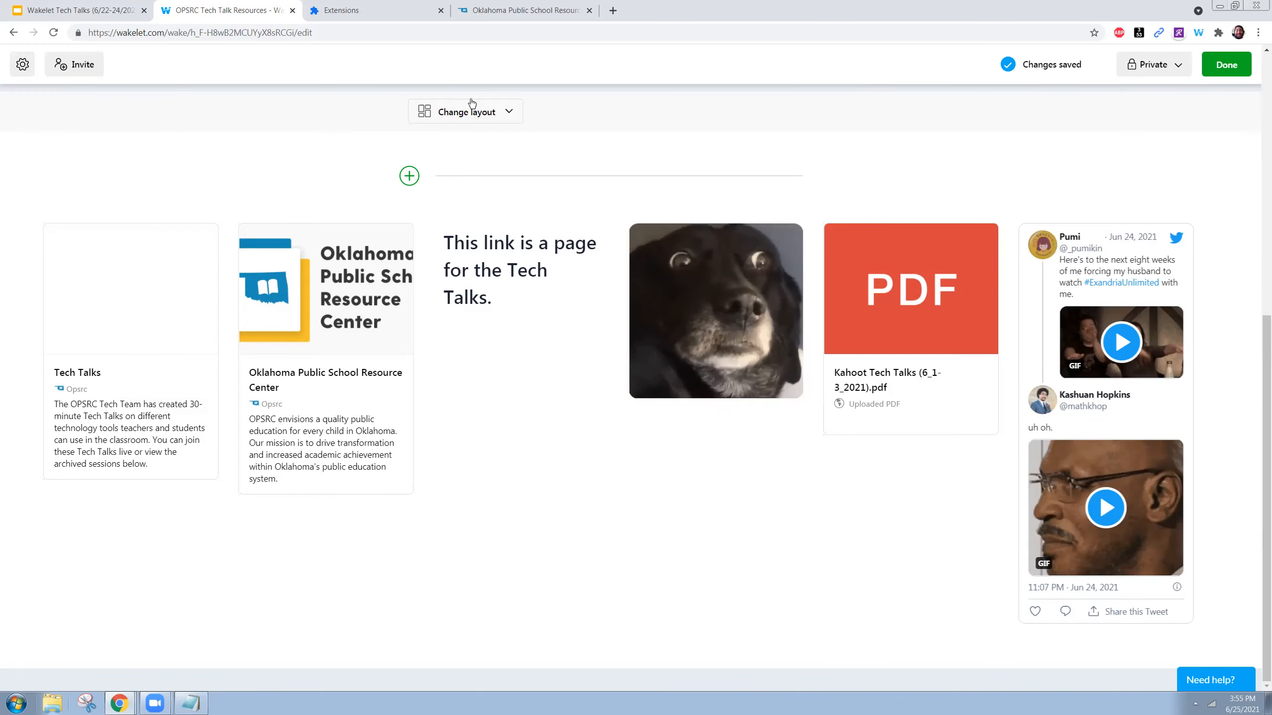
click(454, 112)
click(478, 156)
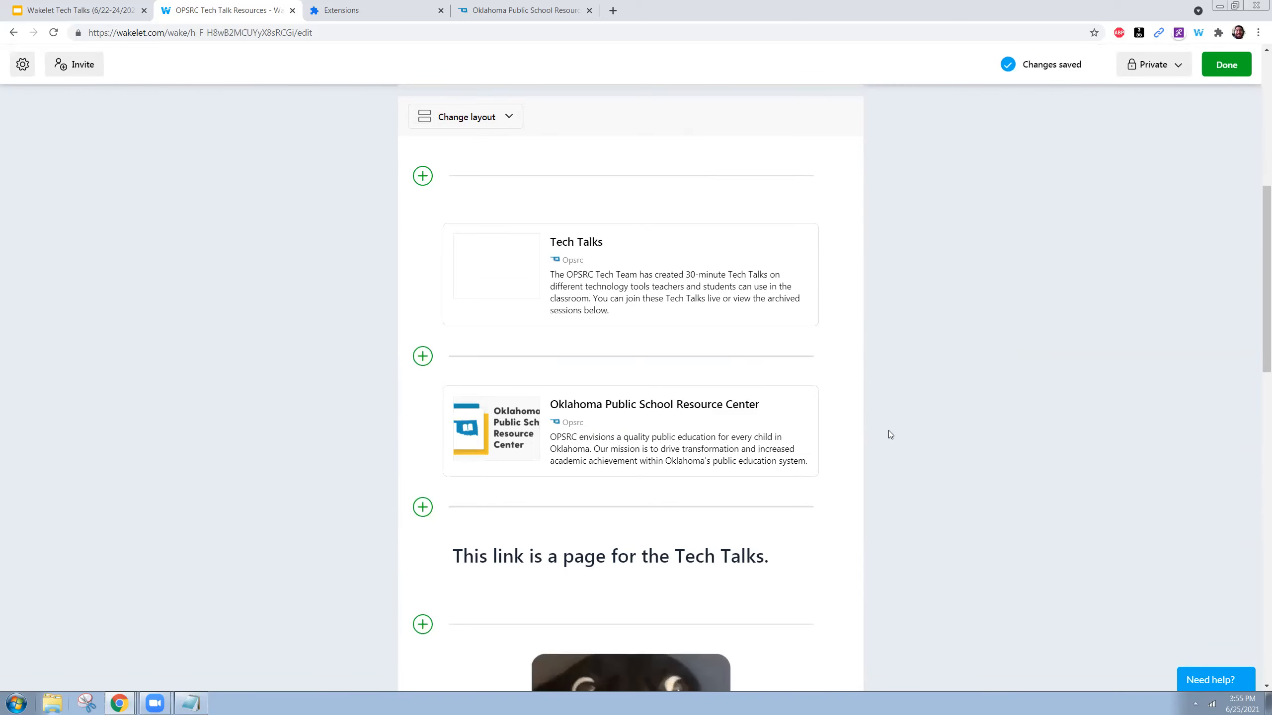
scroll(865, 418, up, 9)
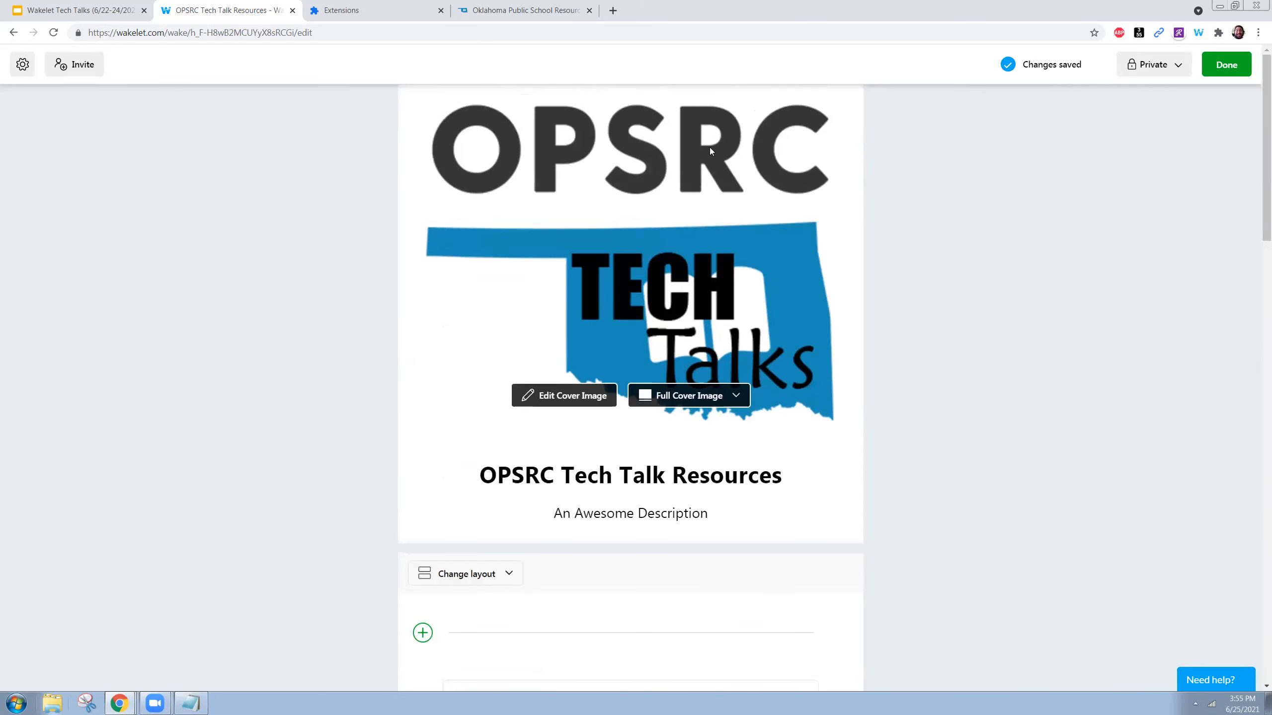
- Open the Invite Contributors dialog and enter the collaborator's e-mail address under Username or email
click(87, 73)
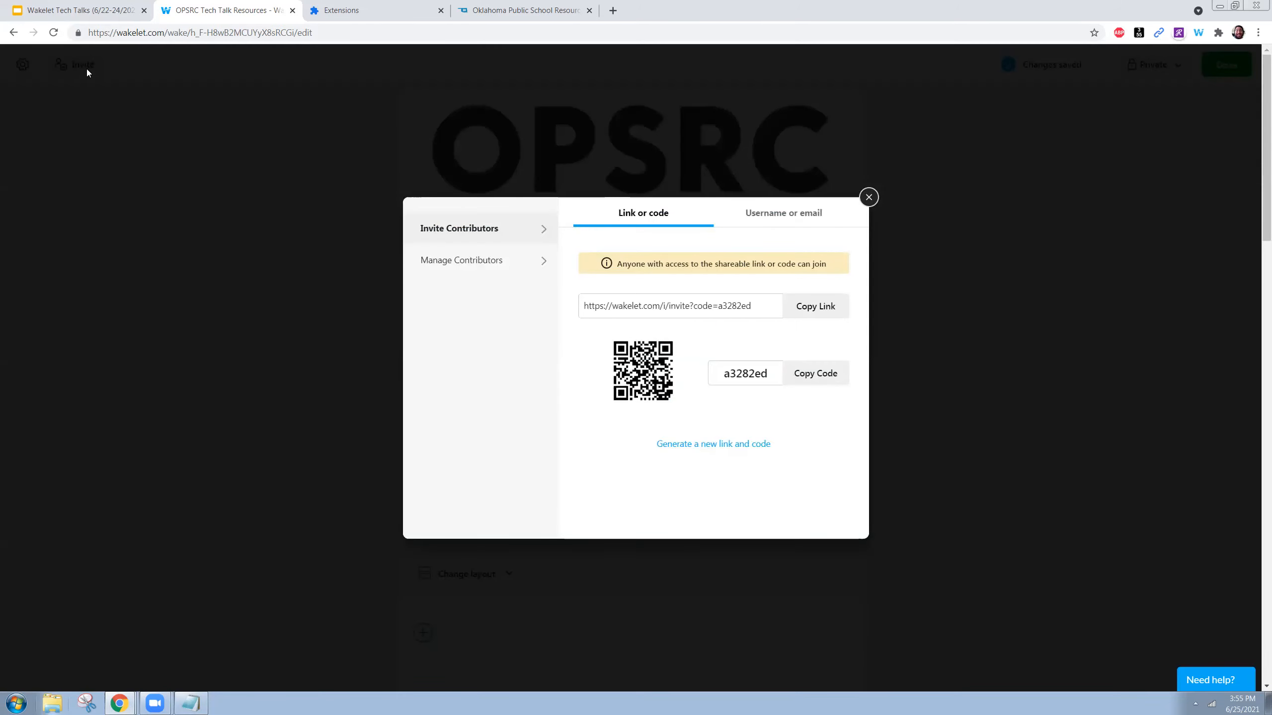
click(794, 225)
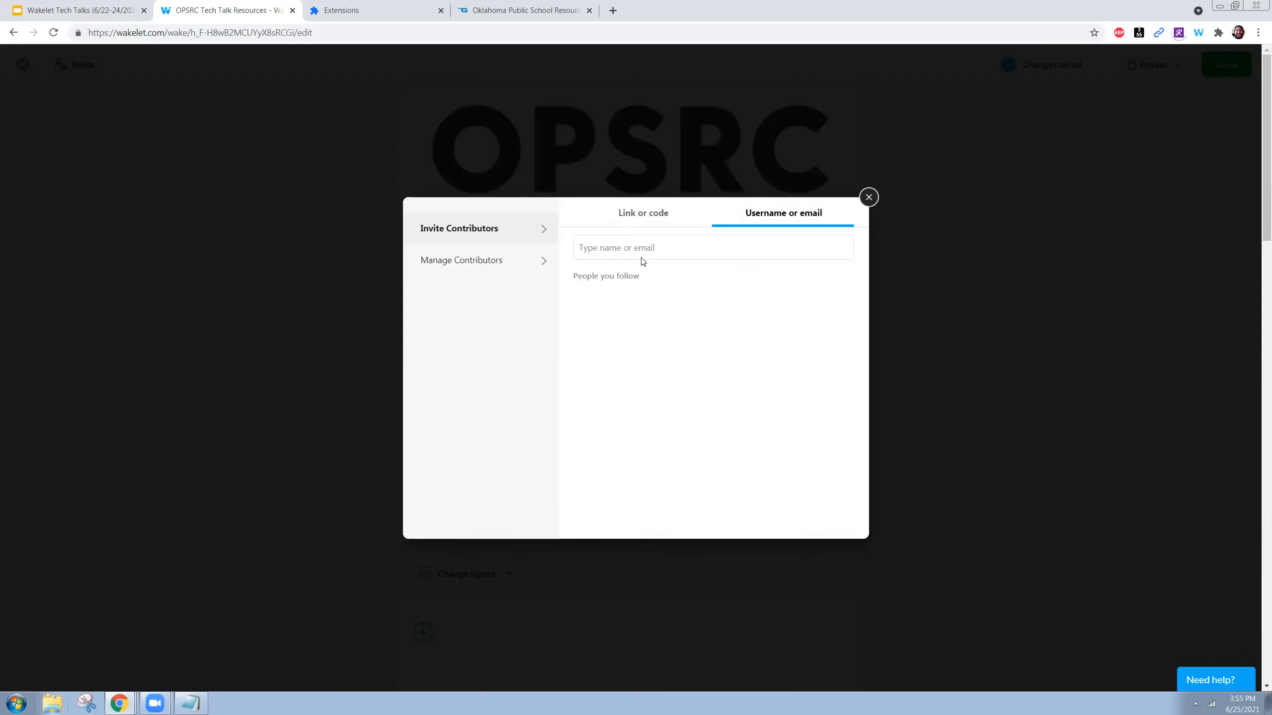
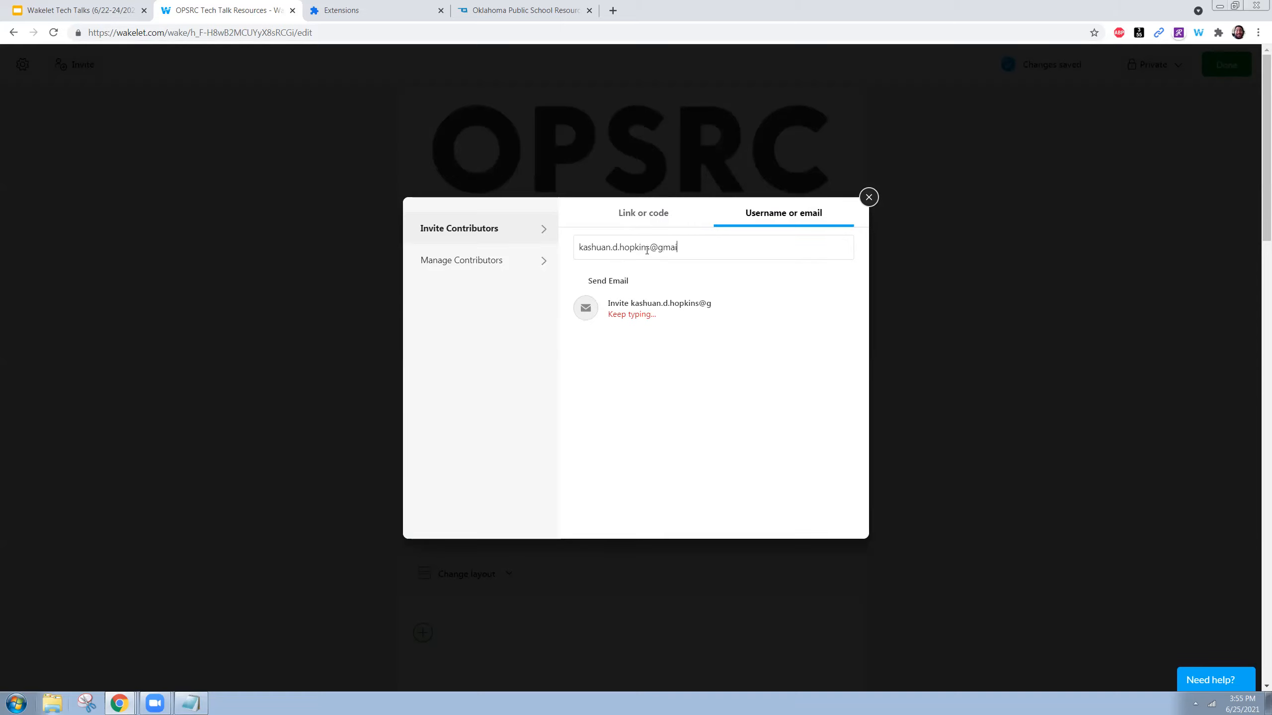